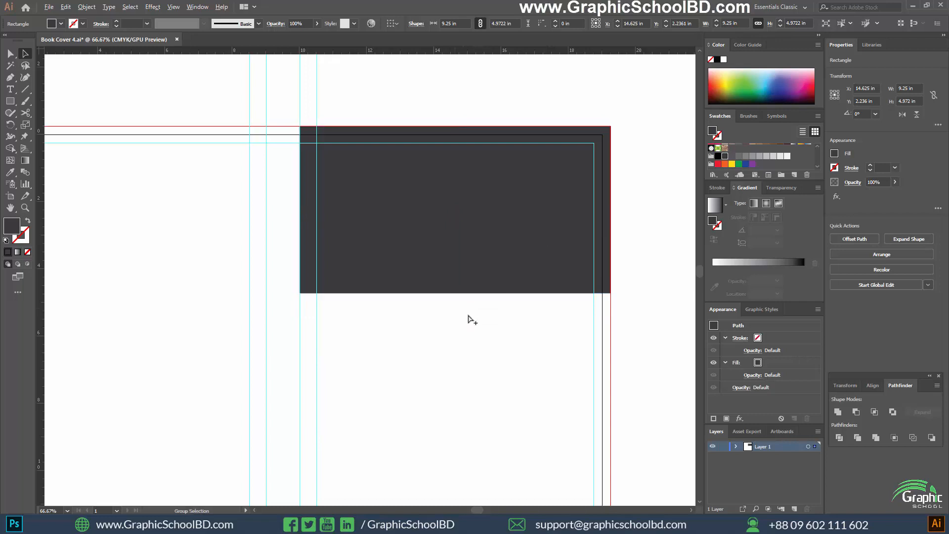
Shorten the dark rectangle from its lower edge to a height of about 4.62 in.
scroll(470, 318, down, 1)
scroll(471, 318, up, 1)
drag(505, 319, 490, 341)
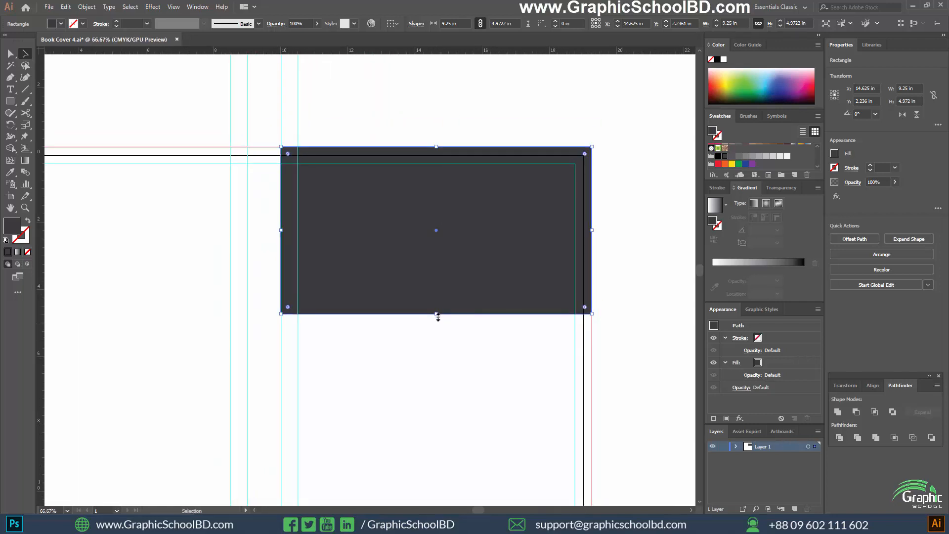
drag(436, 313, 439, 302)
click(437, 327)
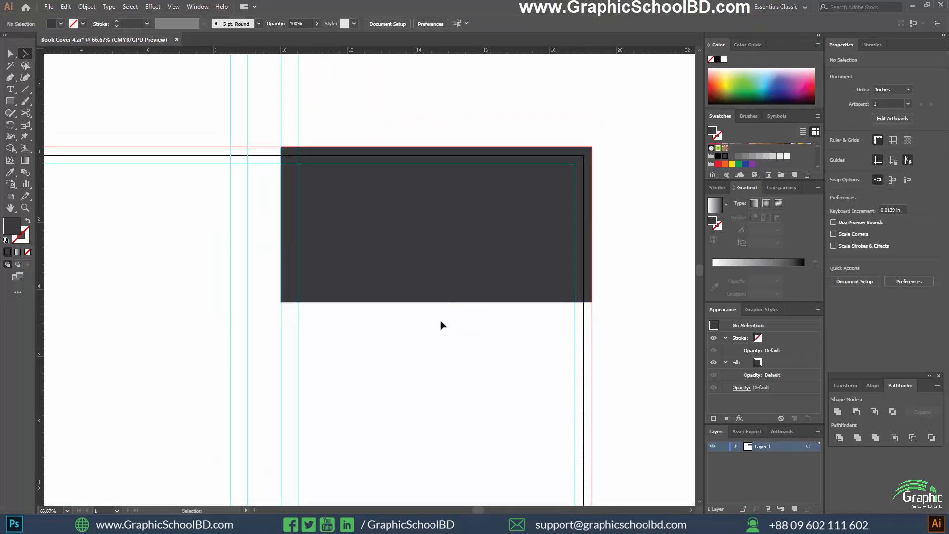
Add three anchor points along the rectangle's lower edge at about X 17.63, 12.18 and 11.68 in.
click(10, 78)
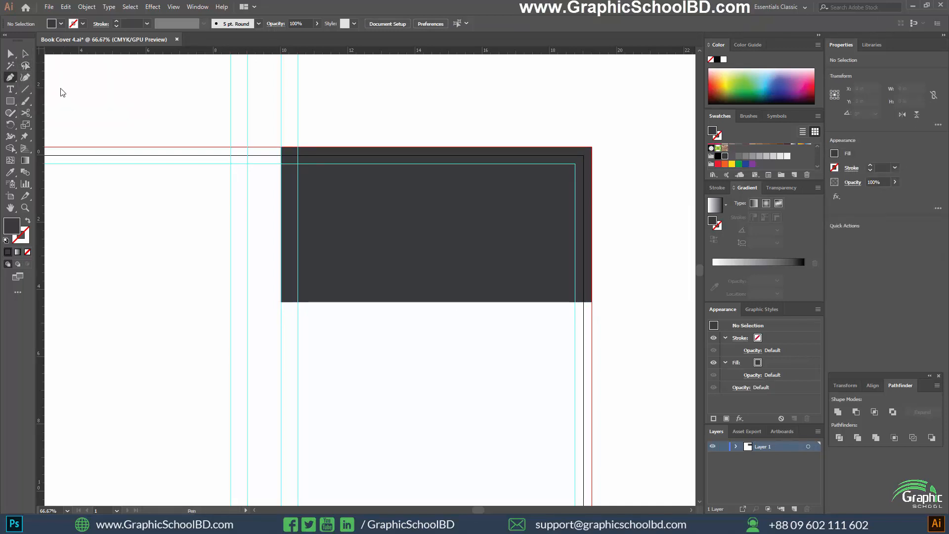
click(538, 302)
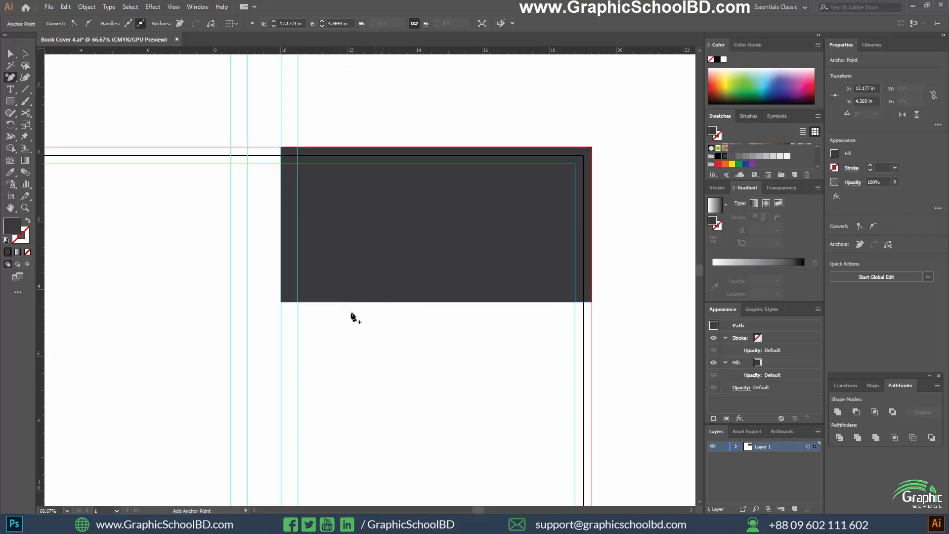
click(356, 303)
click(338, 303)
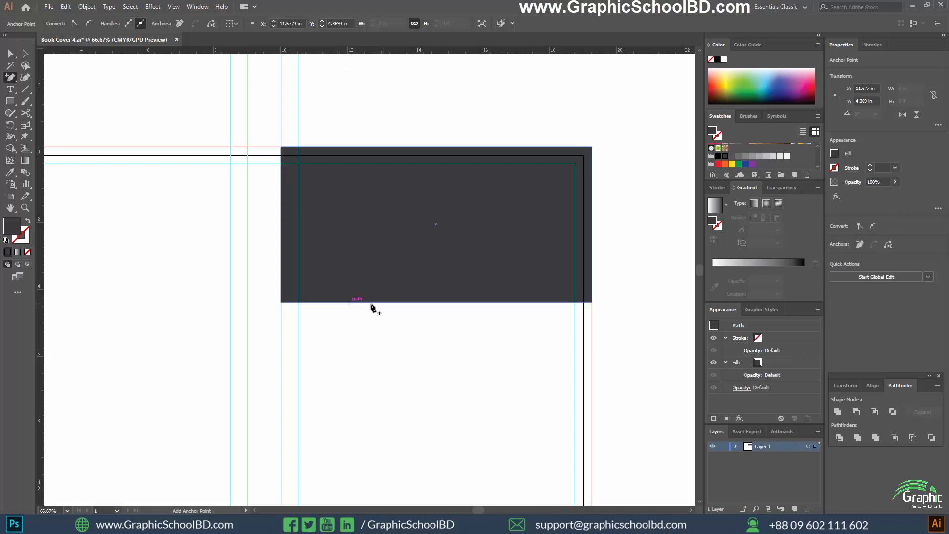
click(11, 53)
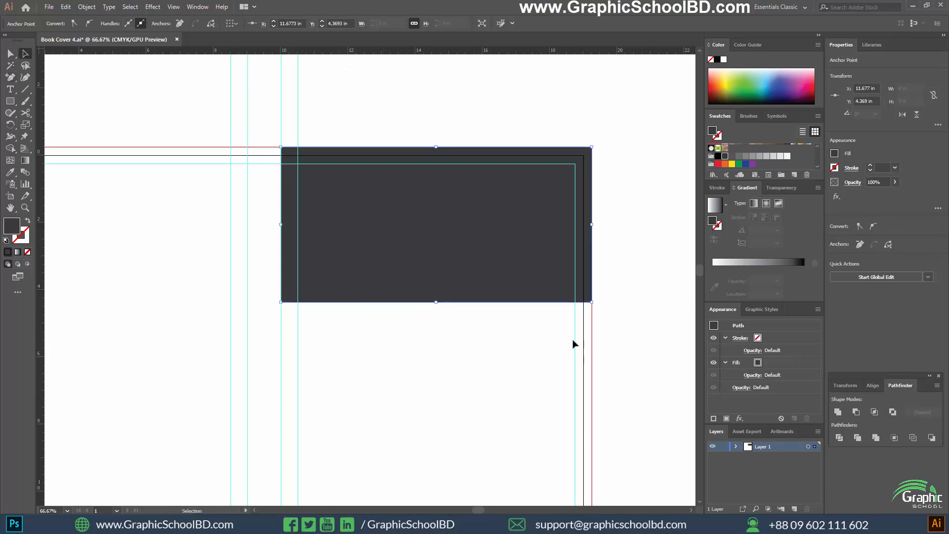
drag(572, 339, 276, 234)
ctrl+click(512, 271)
drag(354, 231, 336, 249)
click(9, 79)
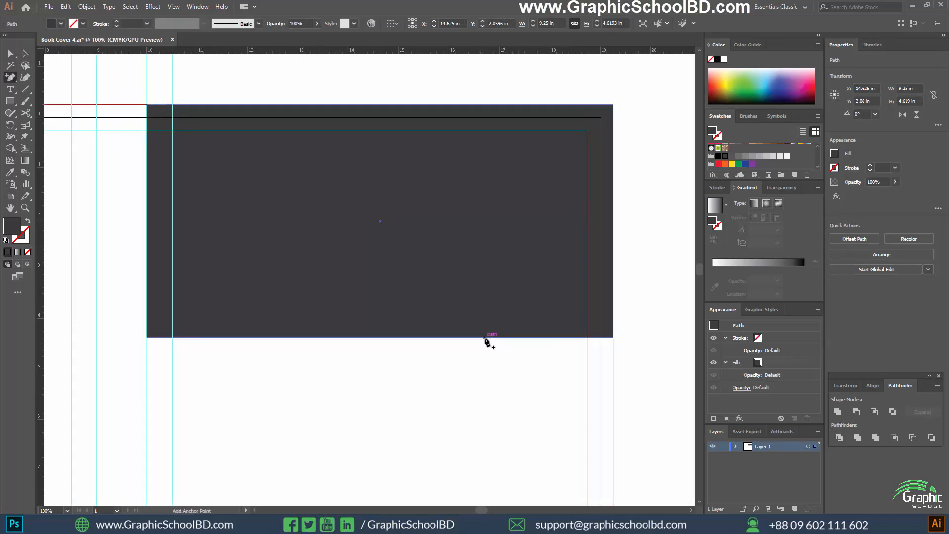
click(11, 55)
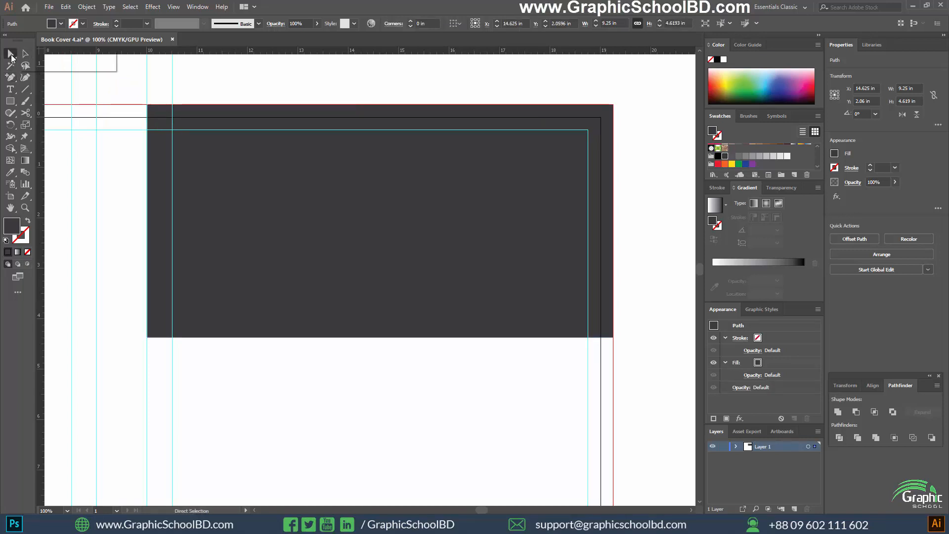
click(347, 266)
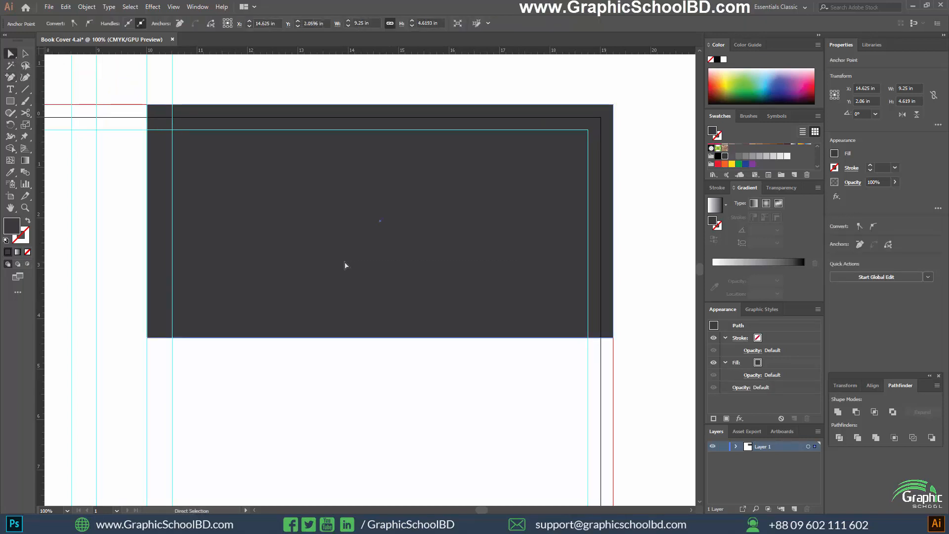
click(111, 285)
drag(627, 391, 566, 295)
click(491, 358)
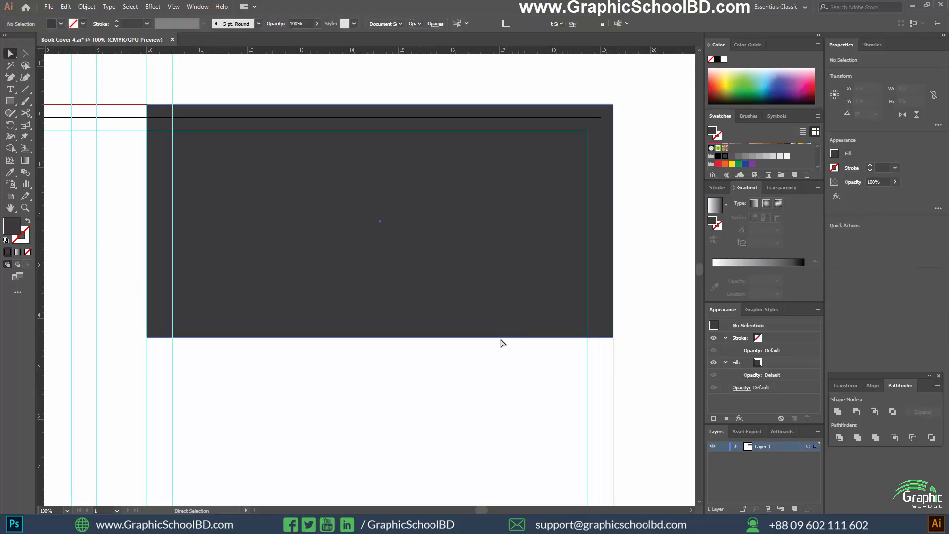
Add an anchor point at about X 16.53 in on the rectangle's lower edge and try pulling it upward.
click(502, 337)
click(10, 77)
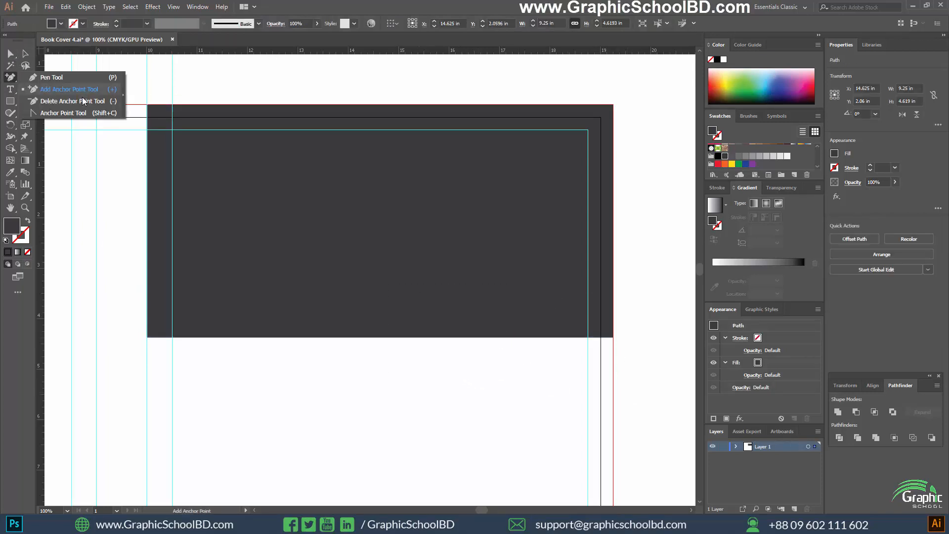
click(63, 94)
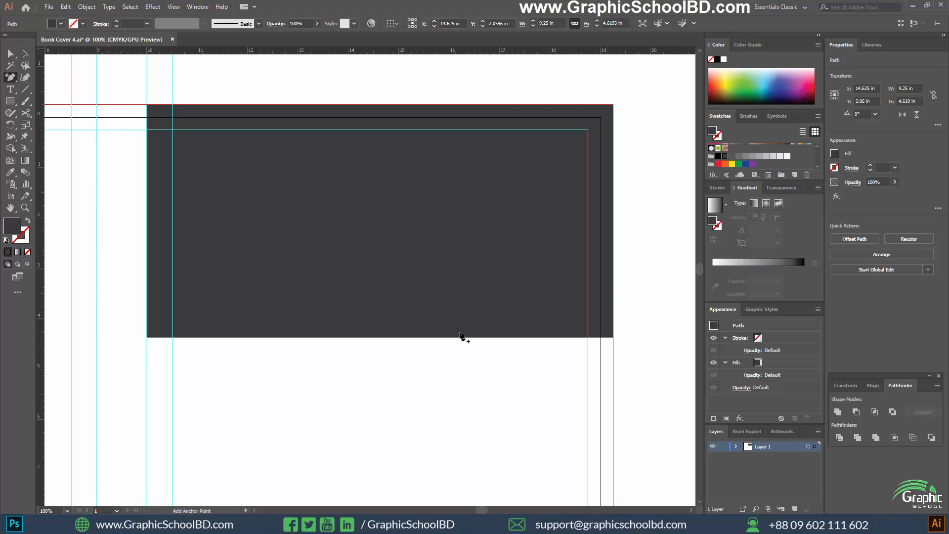
scroll(489, 343, up, 2)
scroll(468, 342, down, 2)
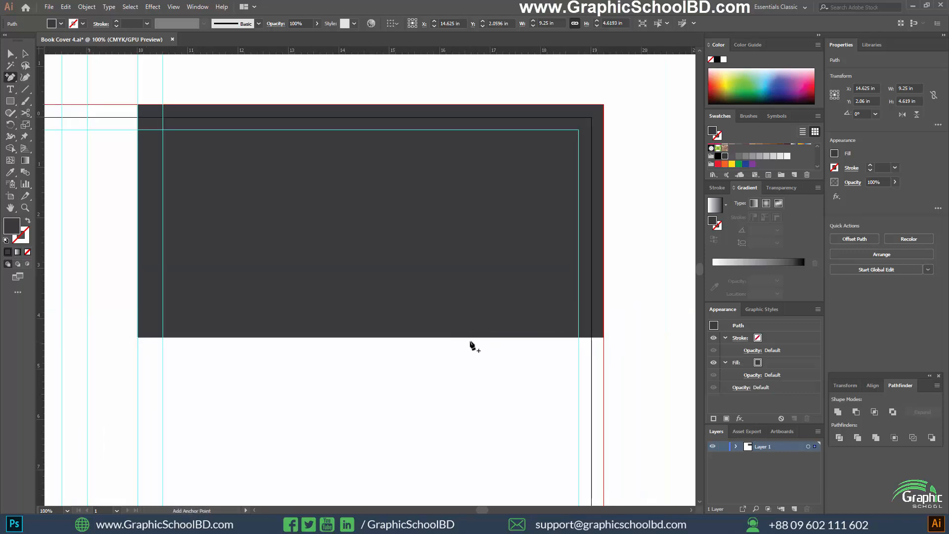
click(467, 338)
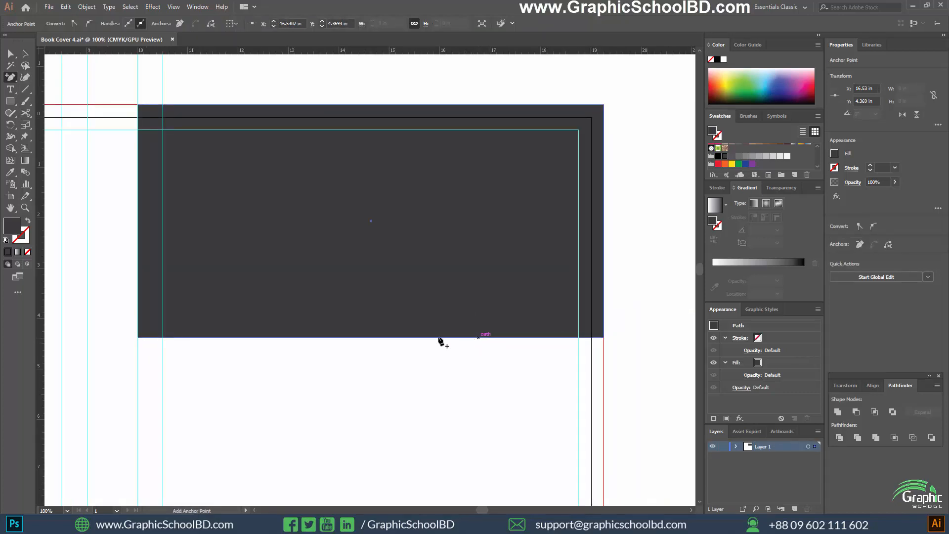
drag(466, 338, 469, 313)
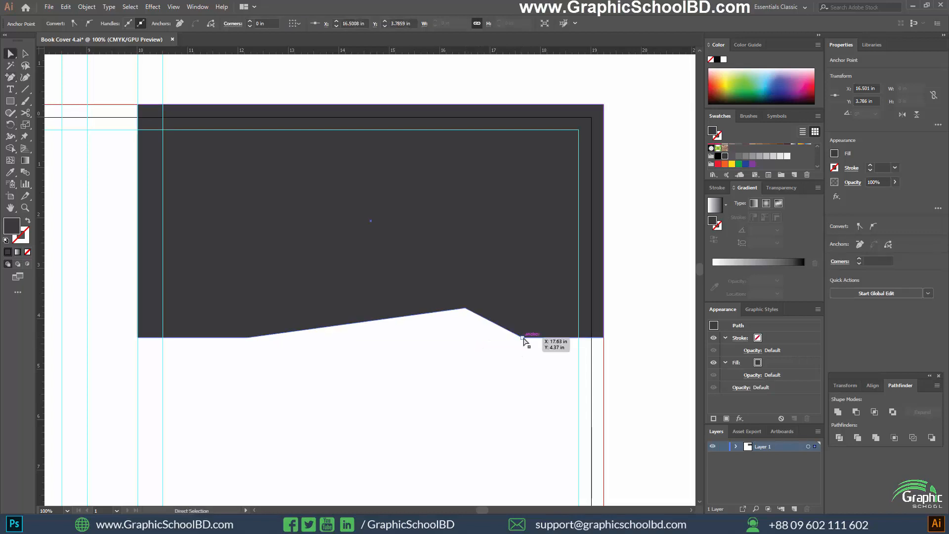
key(ctrl+z)
Move the lower edge's outer anchors to about X 18.13, Y 4.9 in and X 11.72, Y 2.72 in, deleting the surplus anchors beside them.
drag(524, 339, 552, 365)
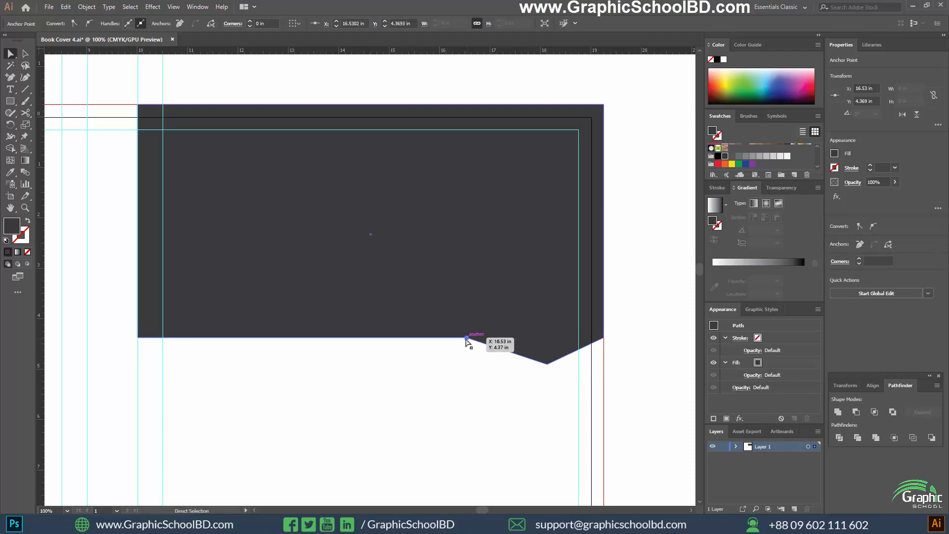
key(Delete)
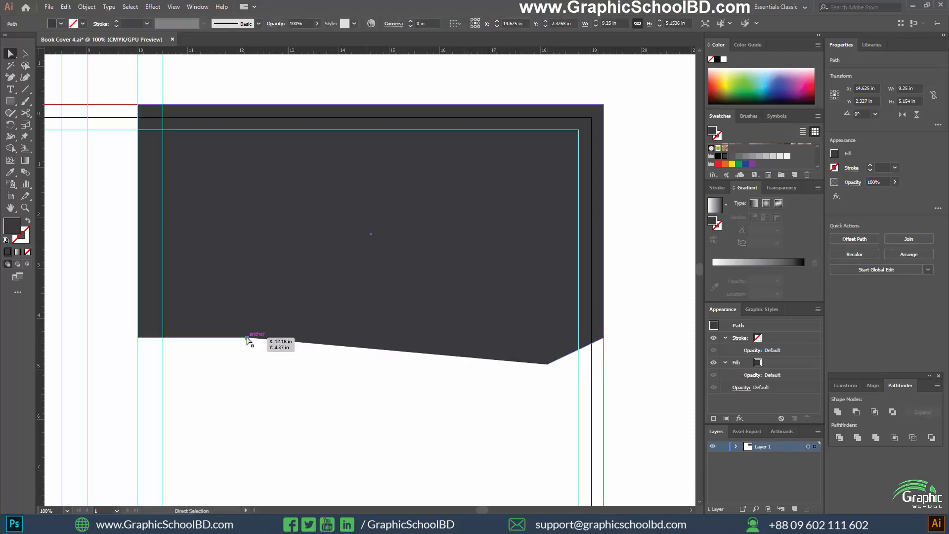
drag(247, 338, 224, 256)
key(Delete)
click(221, 339)
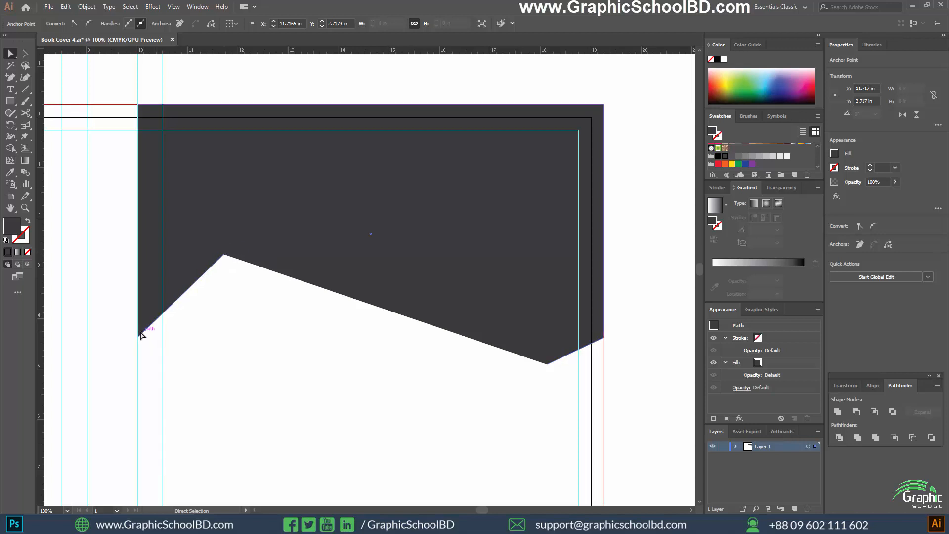
Raise both lower corners of the dark shape, the right one to about Y 2.98 in, and move its inner peak to about X 11.25, Y 0.86 in.
drag(138, 338, 138, 206)
drag(224, 255, 202, 160)
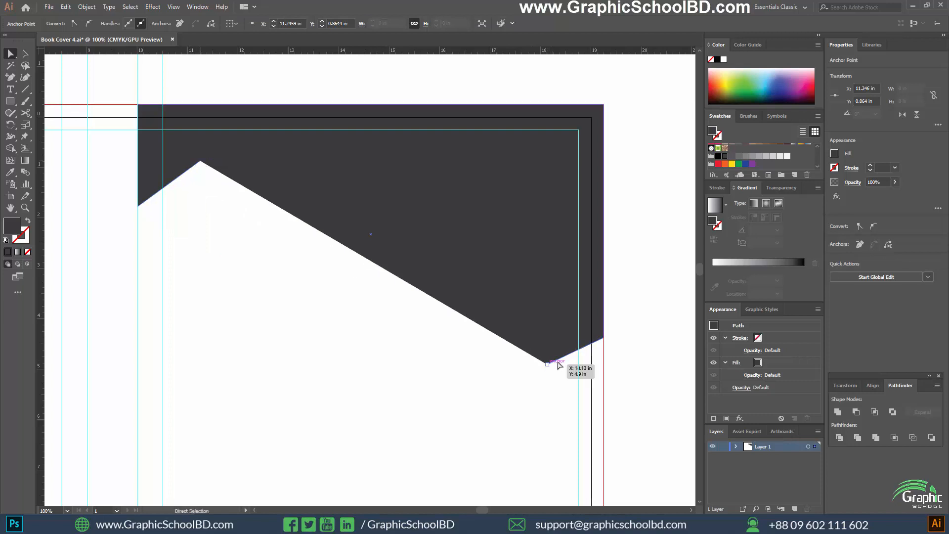
drag(604, 339, 604, 267)
Refine the dark shape's anchors: right corner at about Y 2.48 in, low tip at X 18.03, Y 3.53 in, and peak at X 11.44, Y 0.91 in.
key(ctrl+minus)
key(ctrl+minus)
key(ctrl+minus)
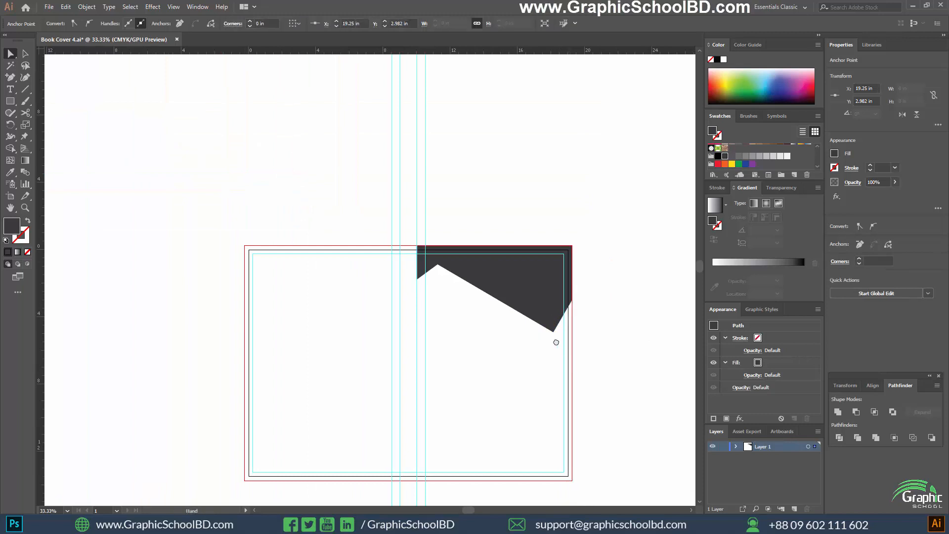
drag(556, 342, 524, 311)
key(ctrl+0)
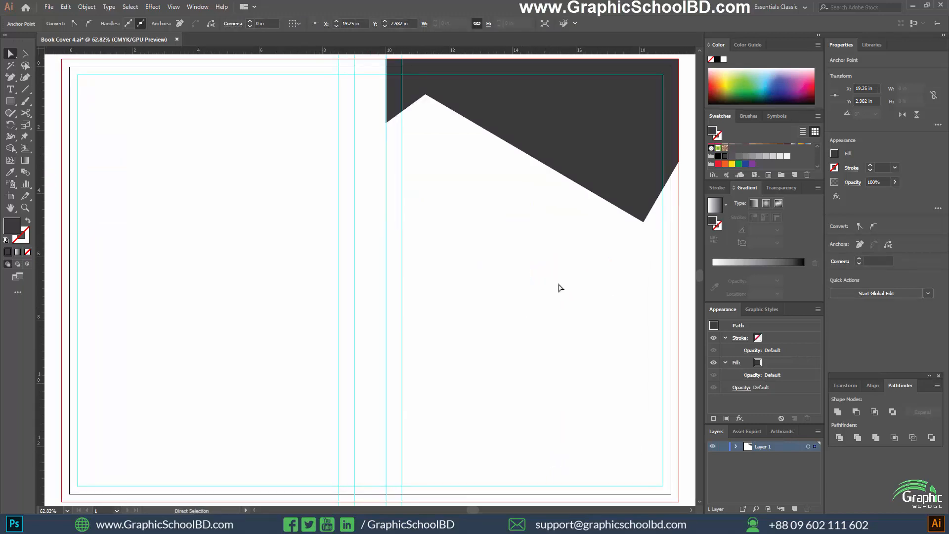
drag(645, 221, 679, 146)
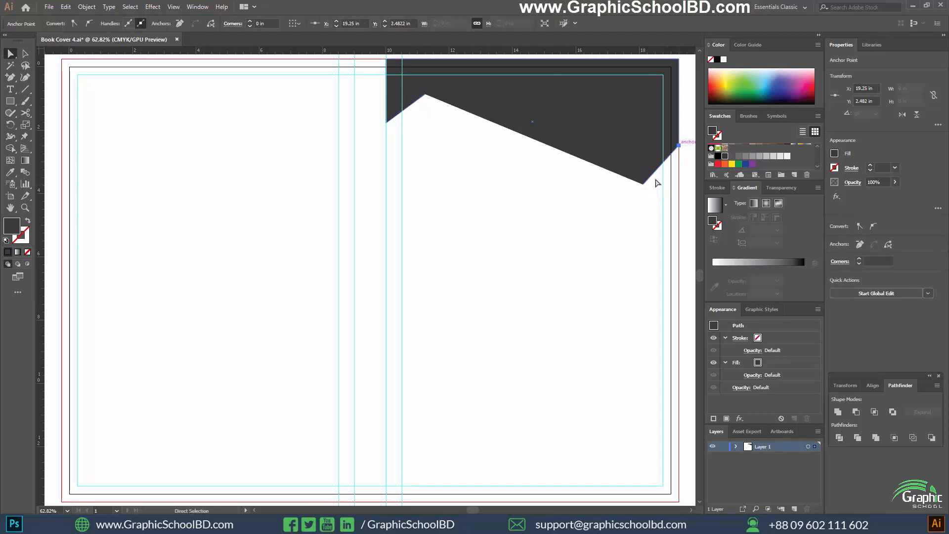
drag(644, 183, 649, 178)
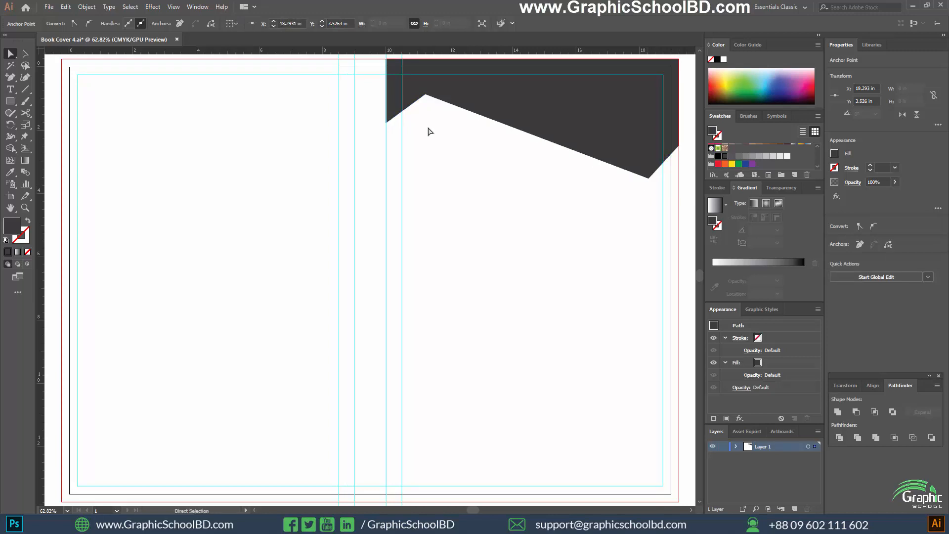
drag(425, 96, 432, 98)
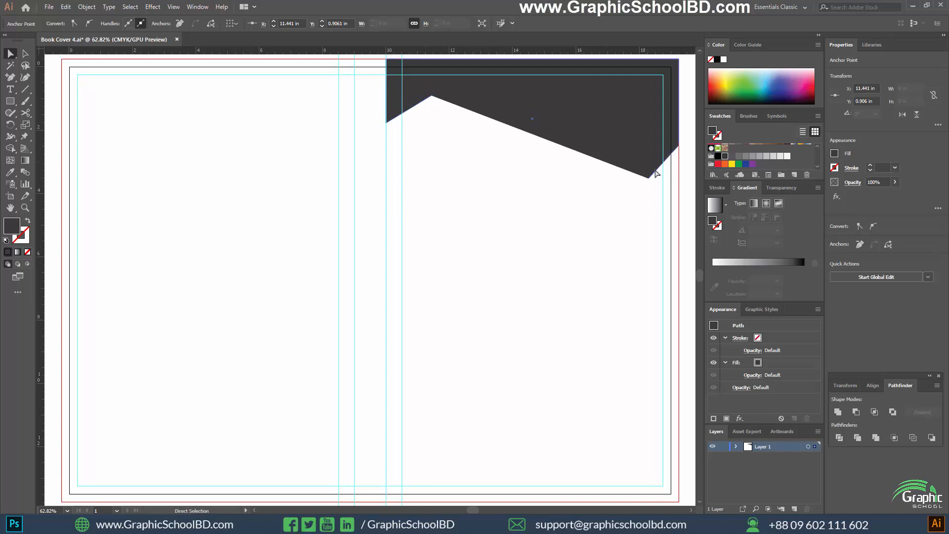
drag(649, 180, 641, 179)
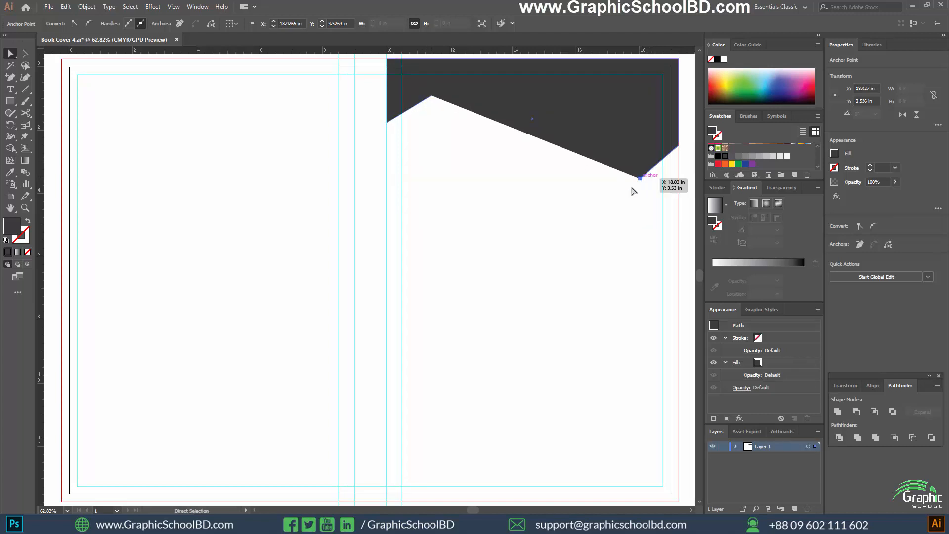
click(591, 220)
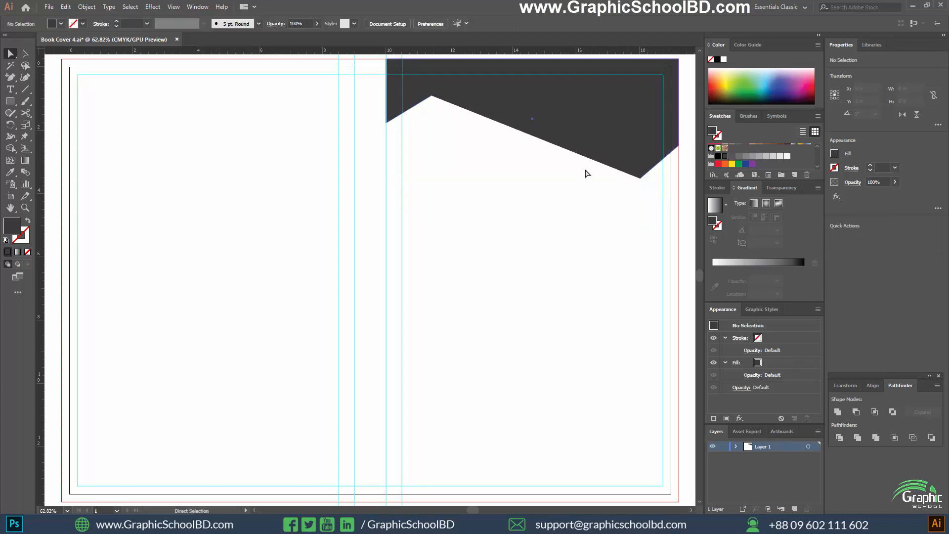
Draw a dark hexagon about 5.59 in wide and 4.84 in high with the Polygon tool, overlapping the left part of the dark shape.
key(v)
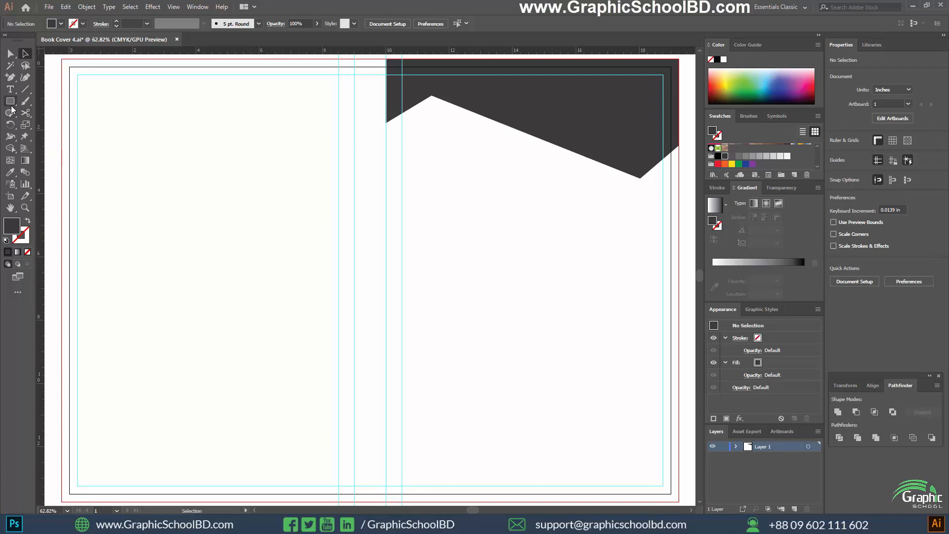
drag(11, 107, 48, 136)
drag(427, 178, 504, 220)
key(Up)
key(Up)
key(Up)
key(Up)
key(Up)
key(Up)
key(Up)
key(Up)
key(Up)
key(Up)
key(Up)
key(Down)
key(Down)
key(Down)
key(Down)
key(Down)
key(Down)
key(Down)
key(Down)
key(Down)
key(Down)
key(Down)
key(Up)
key(Up)
key(Up)
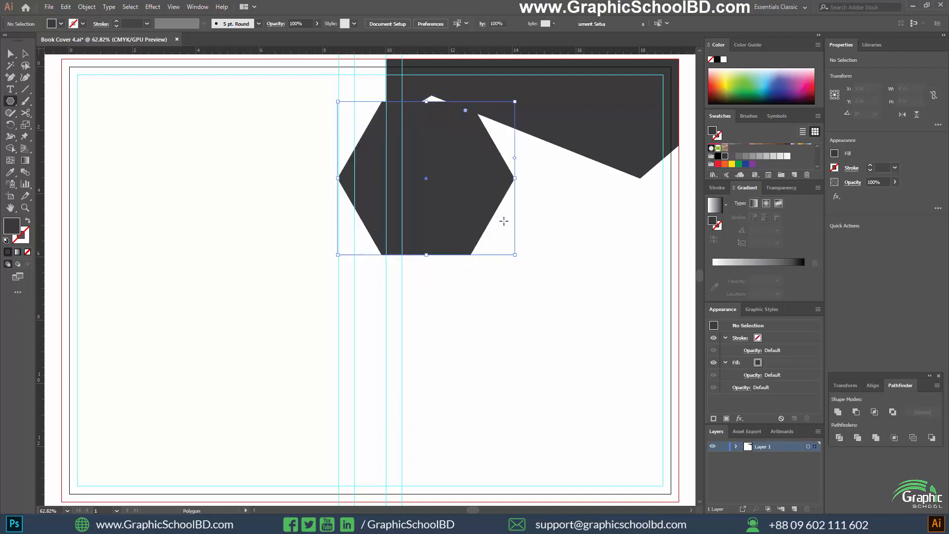
Rotate the hexagon 90° and position it just beneath the dark shape's peak, centred at about X 11.49, Y 3.91 in.
key(v)
drag(487, 130, 493, 189)
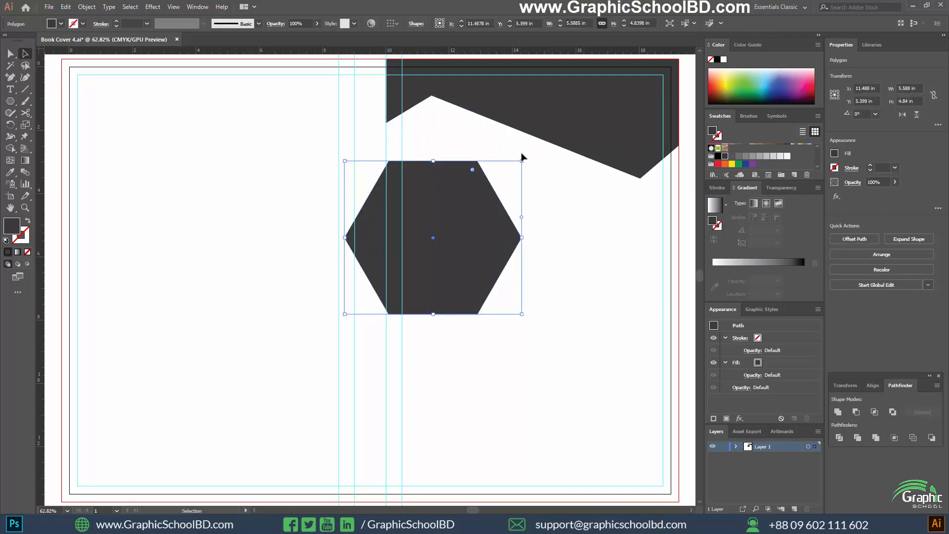
drag(525, 158, 357, 145)
key(ctrl+1)
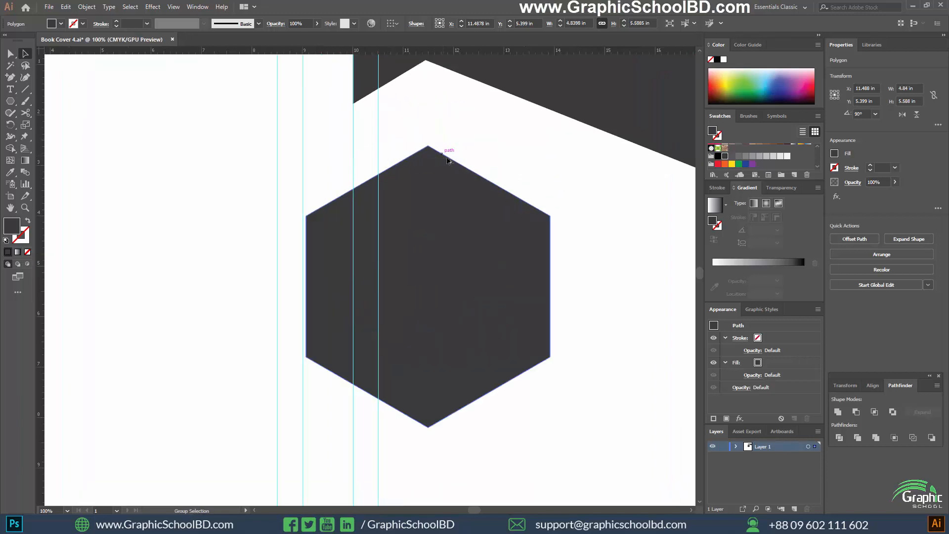
drag(449, 192, 447, 119)
drag(561, 146, 460, 254)
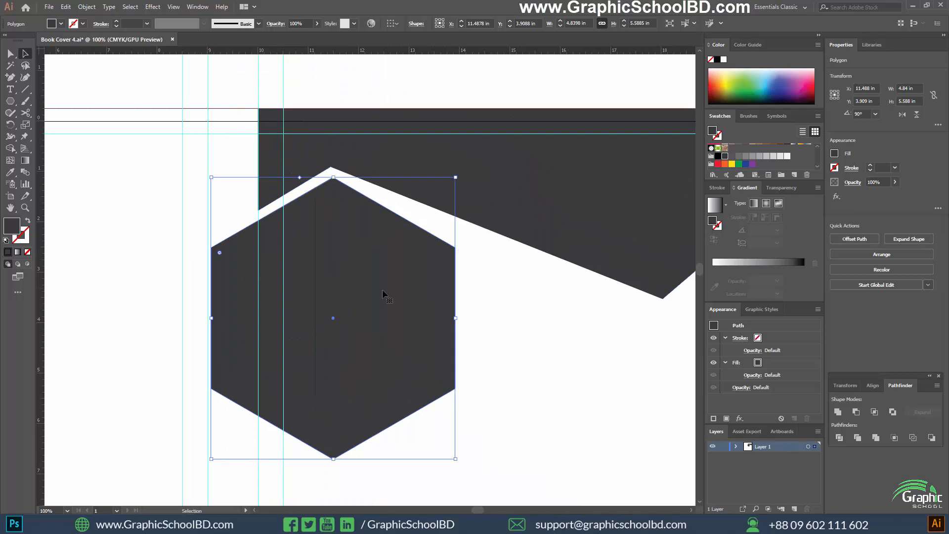
drag(391, 277, 393, 275)
Draw a straight line at about 330.5° from the cover's upper-left corner past the shape's peak, spanning about 10.24 by 5.78 in.
scroll(446, 264, down, 1)
drag(476, 294, 411, 271)
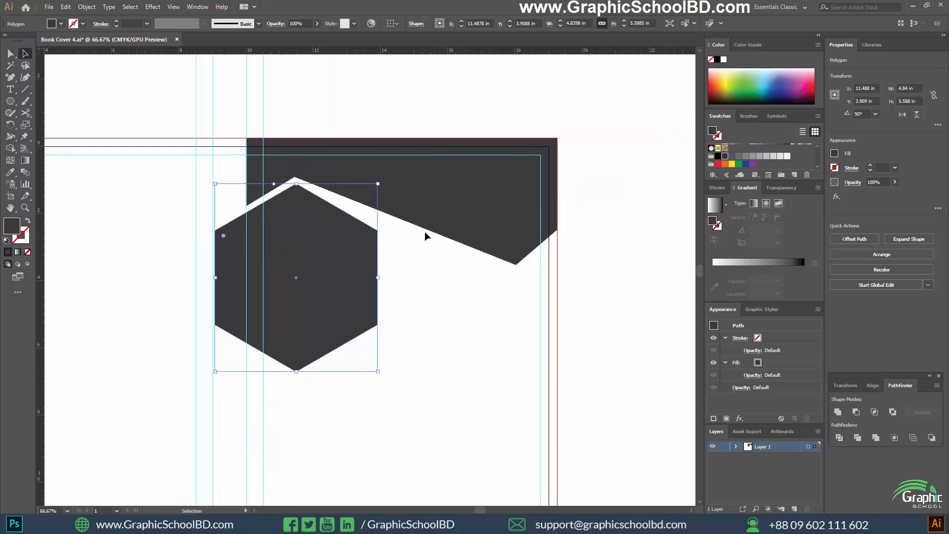
click(27, 91)
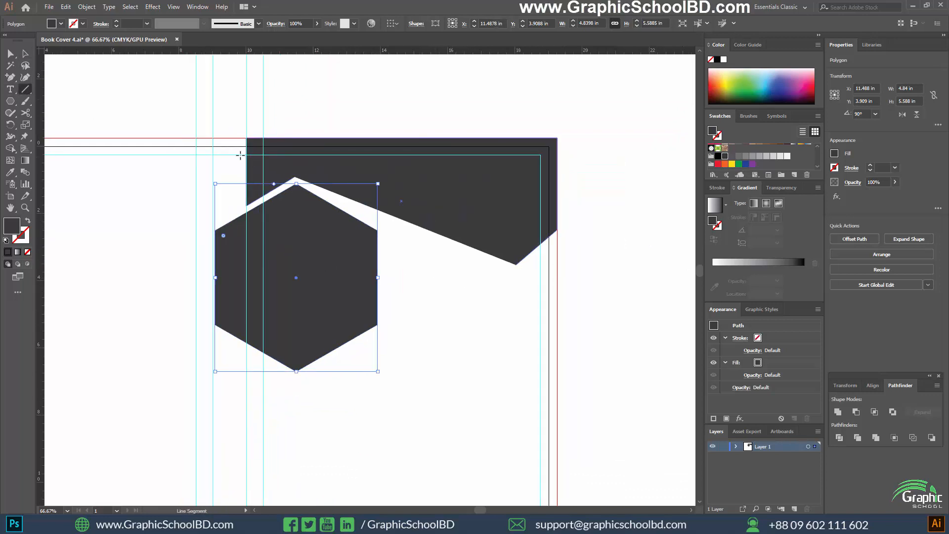
drag(243, 146, 576, 334)
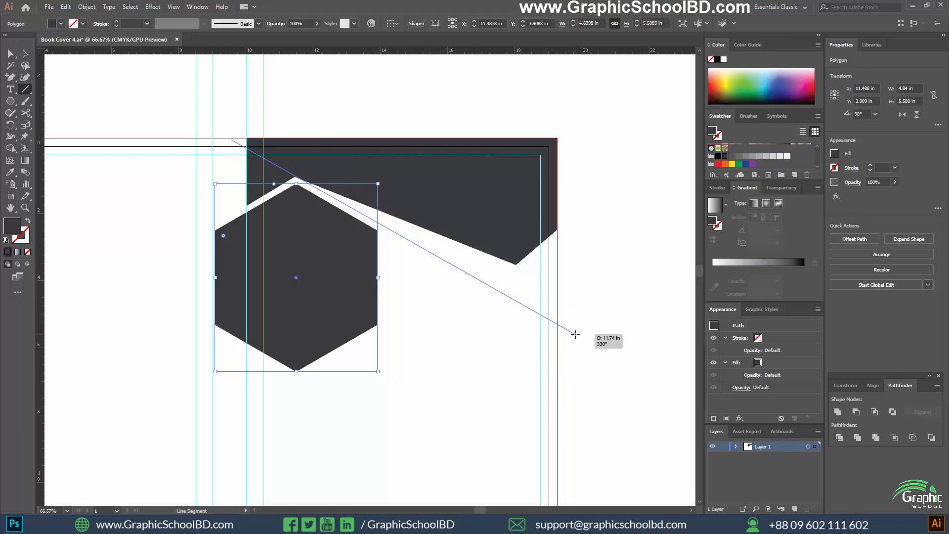
drag(576, 334, 579, 338)
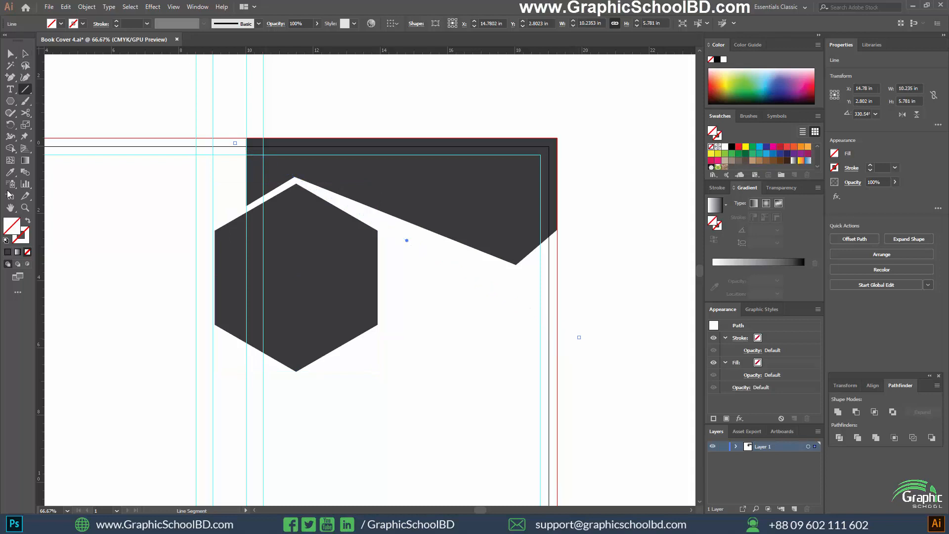
Give the slanted reference line a solid dark stroke, leaving it without a fill.
click(8, 253)
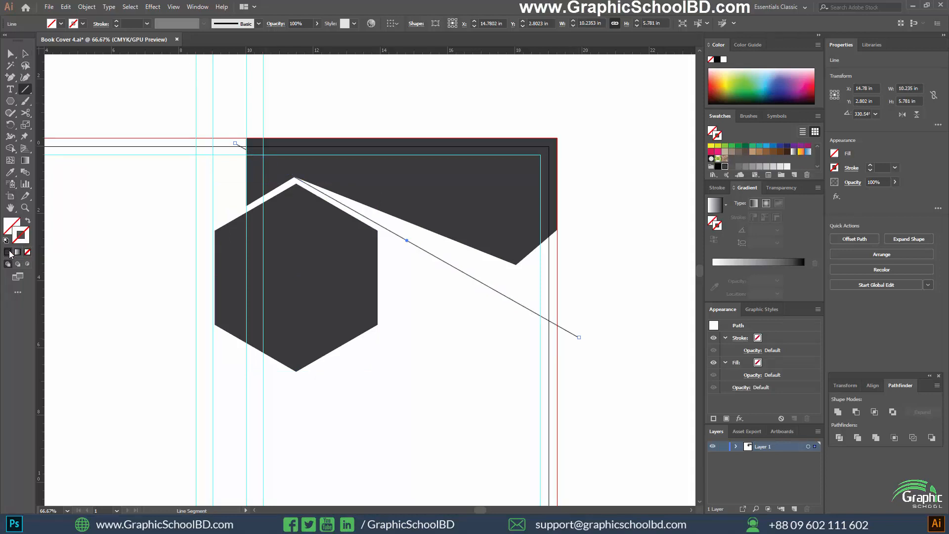
key(a)
click(591, 298)
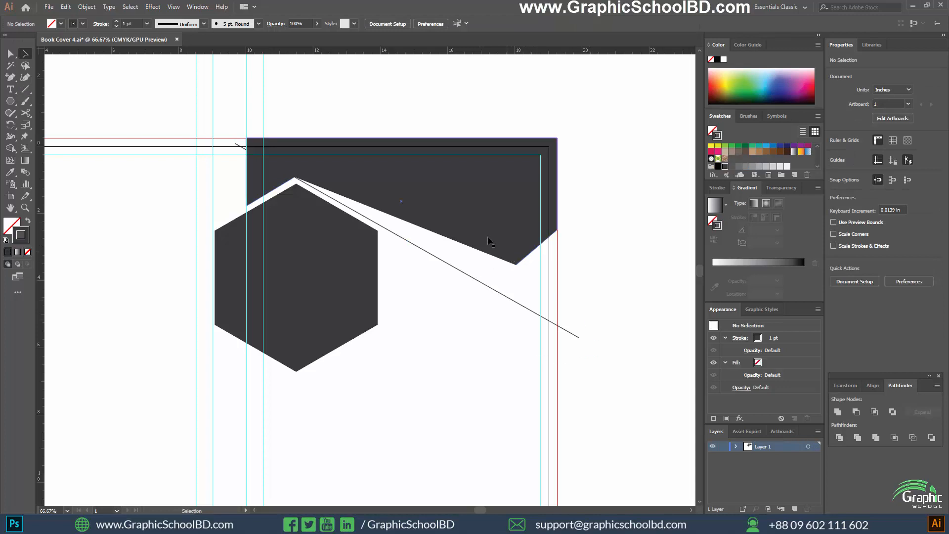
Move the dark shape's low tip onto the reference line and lower its right corner on the cover edge for a gentler slant.
key(v)
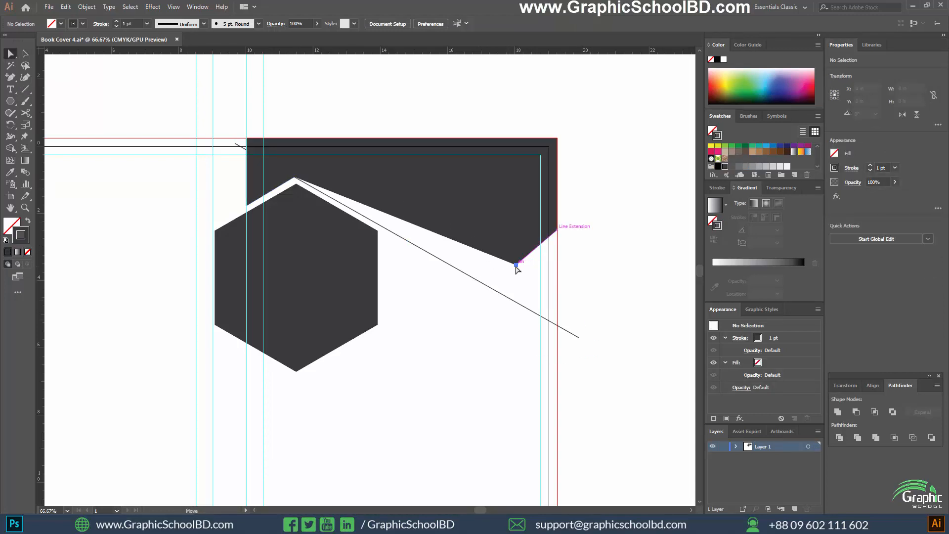
ctrl+click(516, 266)
ctrl+click(557, 230)
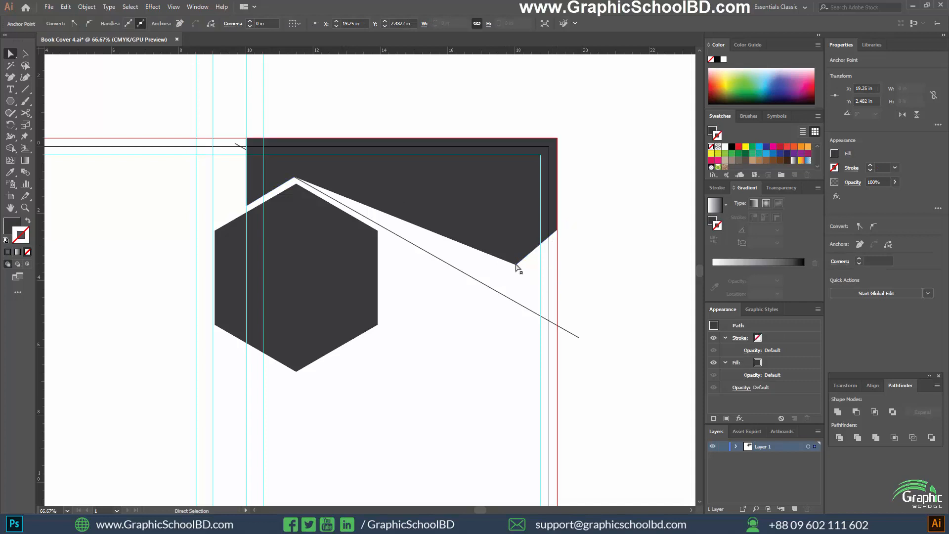
drag(516, 266, 507, 299)
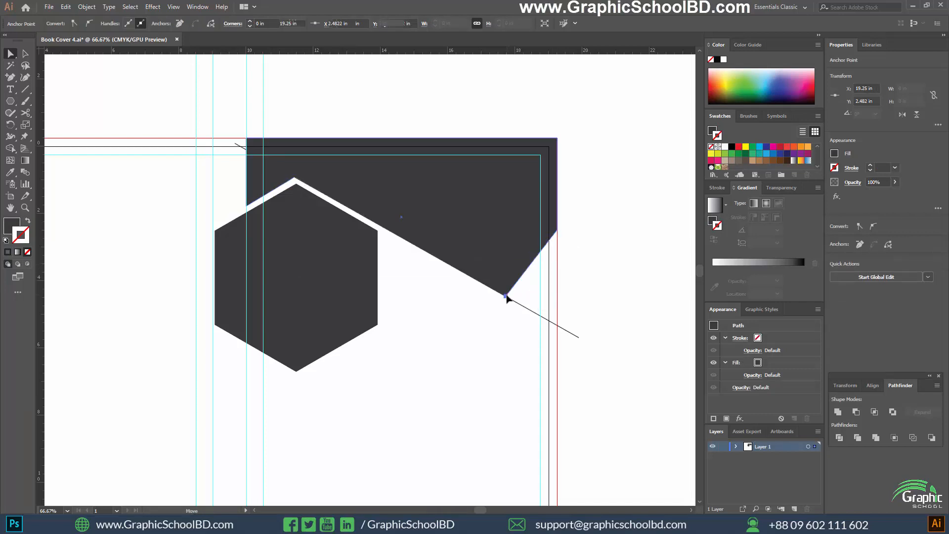
drag(558, 231, 559, 265)
click(577, 272)
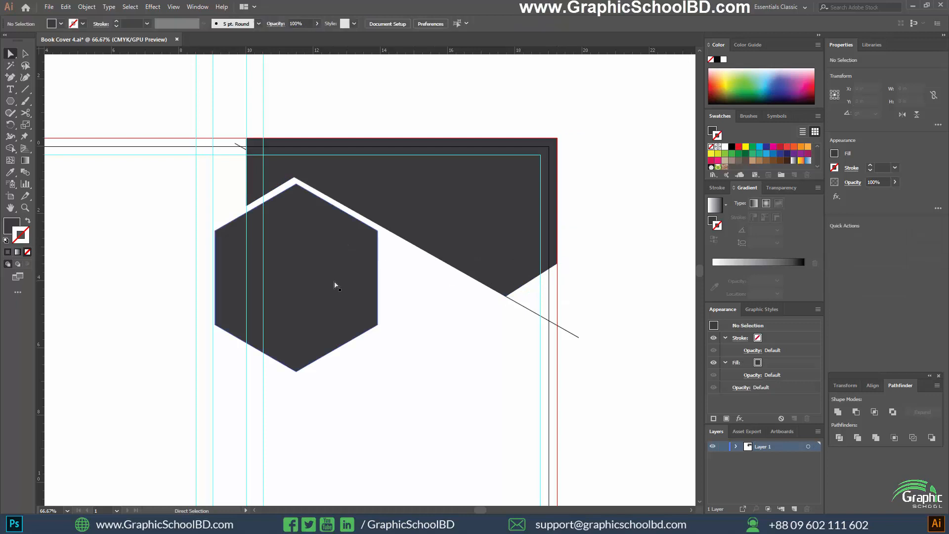
Align the dark shape's peak anchor above the hexagon's upper vertex, at about X 11.48, Y 0.94 in.
scroll(233, 192, up, 3)
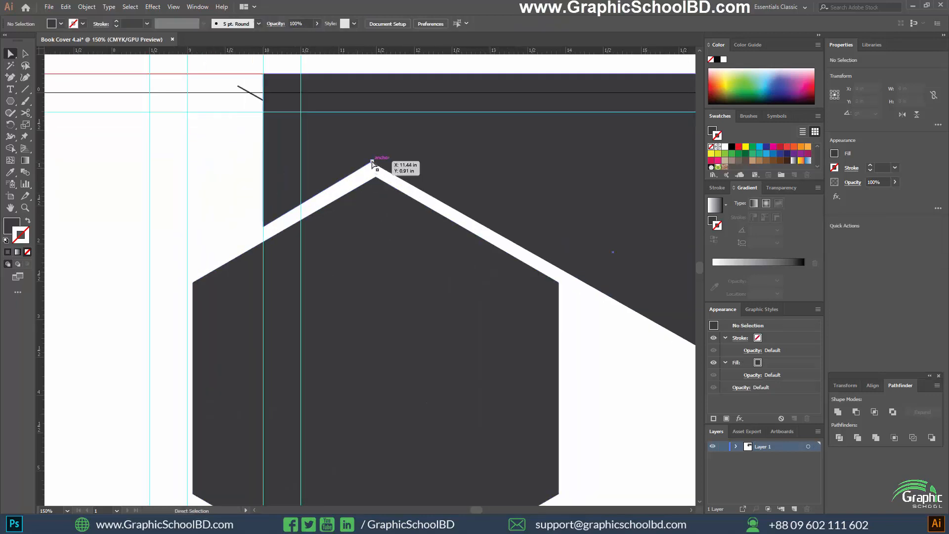
mouse_move(374, 163)
mouse_down()
mouse_move(377, 145)
mouse_move(375, 155)
mouse_up()
scroll(375, 165, up, 3)
scroll(362, 301, down, 4)
drag(343, 267, 300, 194)
scroll(341, 302, down, 3)
scroll(387, 351, up, 2)
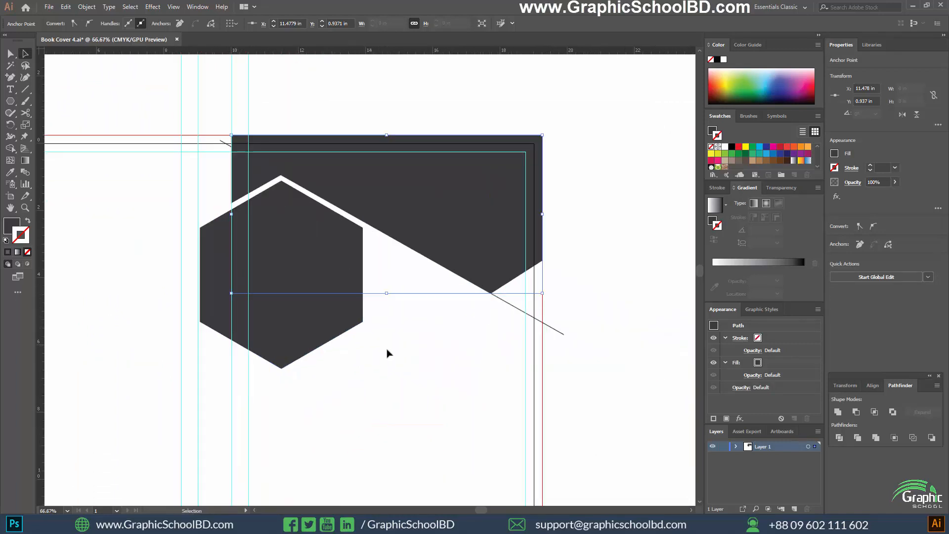
click(385, 369)
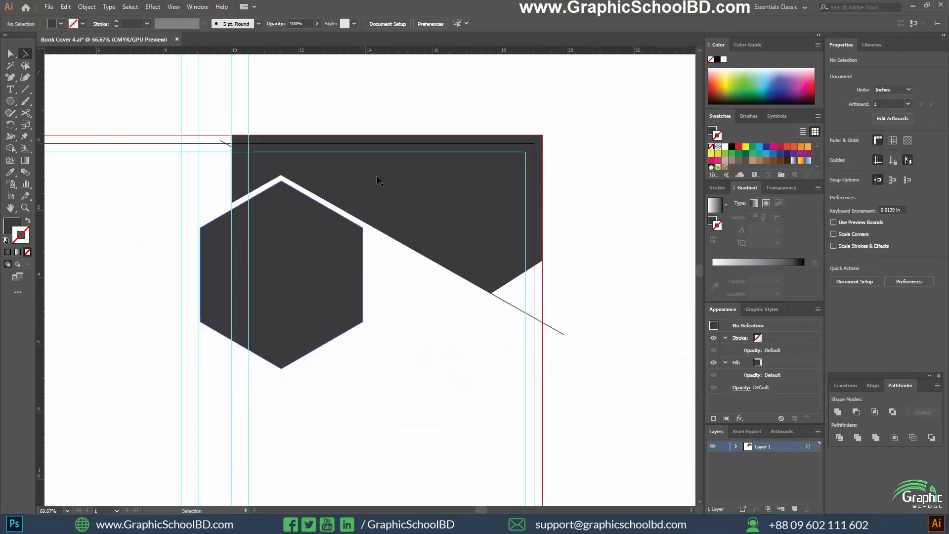
Duplicate the dark hexagon along the shape's slanted edge to about X 13.68, Y 5.16 in and fill the copy with bright pink.
click(325, 258)
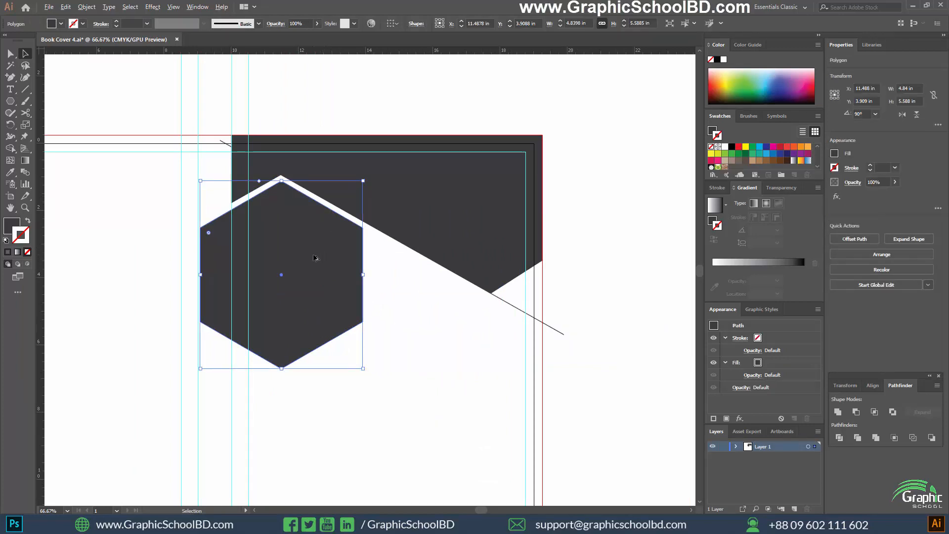
drag(314, 258, 388, 300)
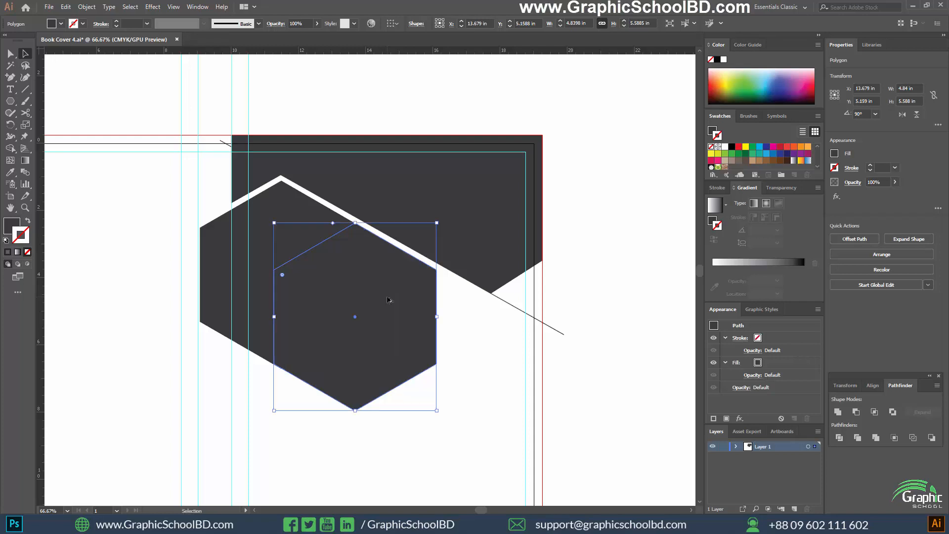
click(800, 92)
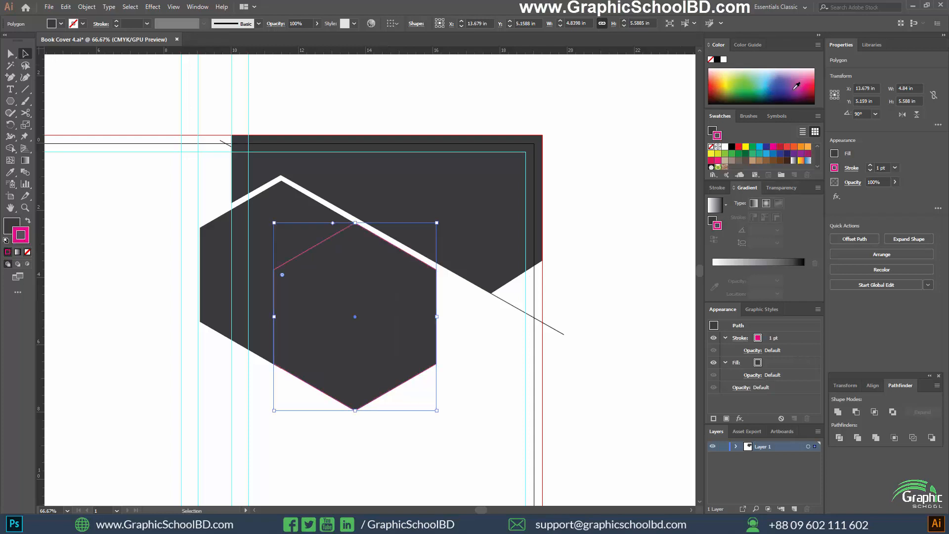
key(ctrl+z)
click(7, 226)
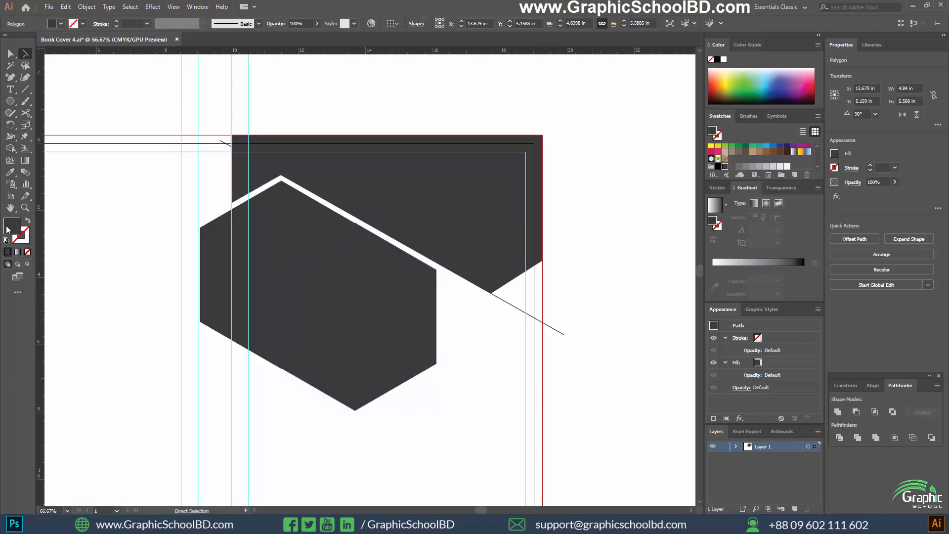
click(809, 83)
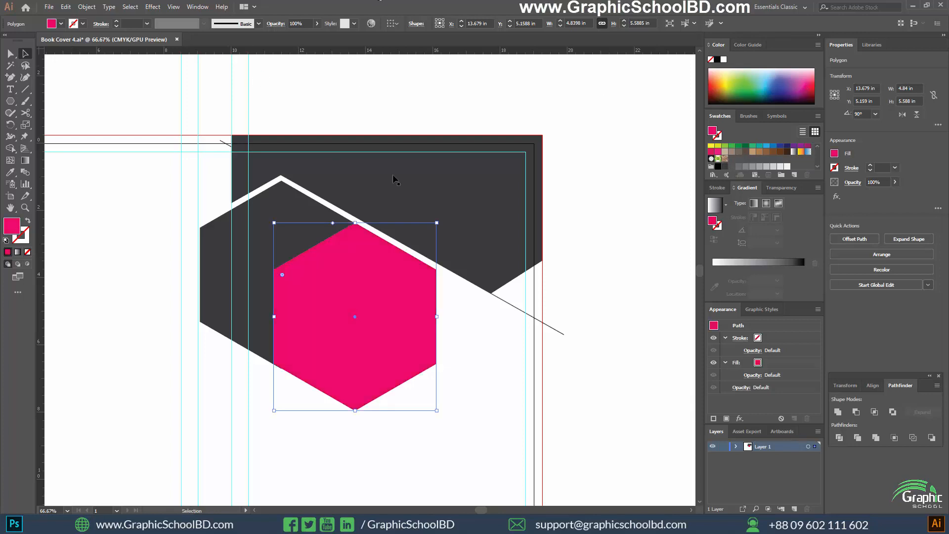
Copy the pink hexagon toward the cover's right edge and scale the copy to about 3.66 by 4.23 in.
scroll(469, 289, up, 1)
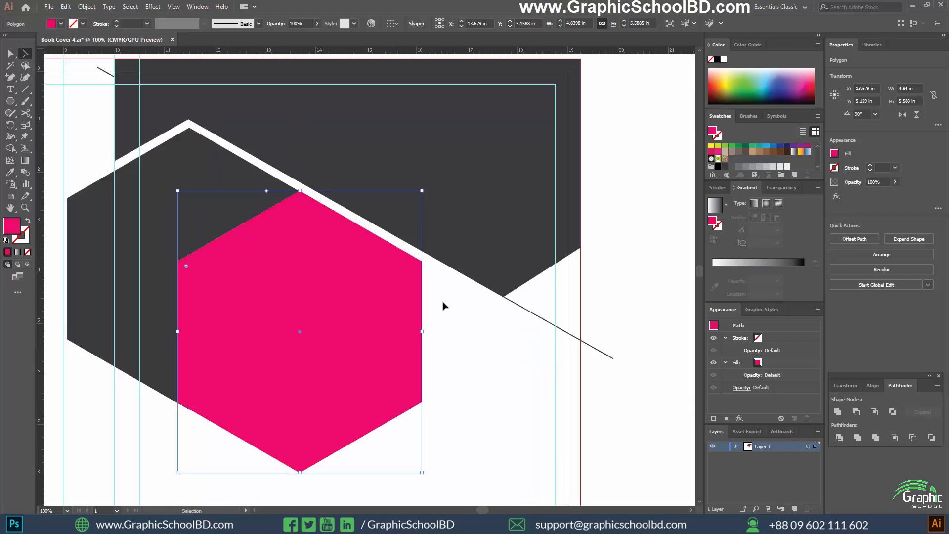
scroll(417, 290, down, 1)
drag(418, 290, 398, 259)
drag(351, 278, 499, 362)
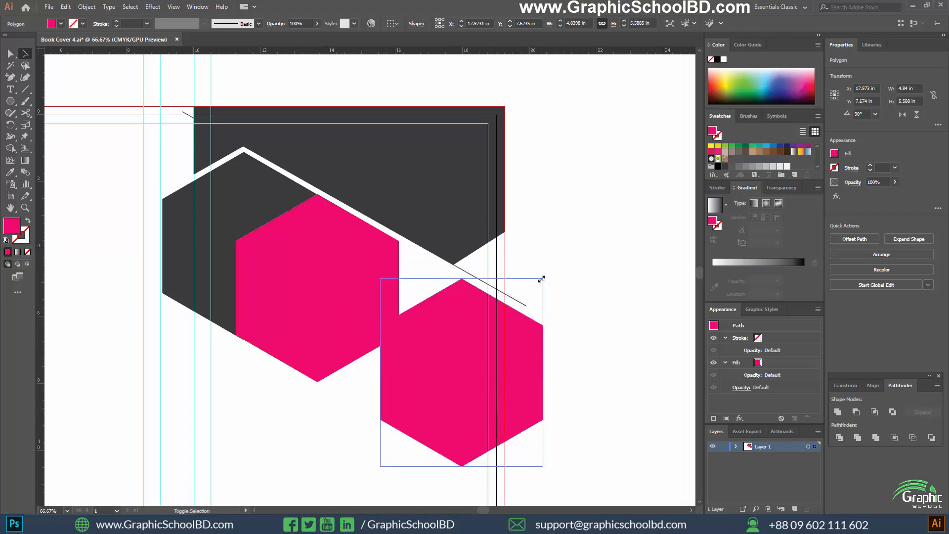
drag(541, 279, 500, 328)
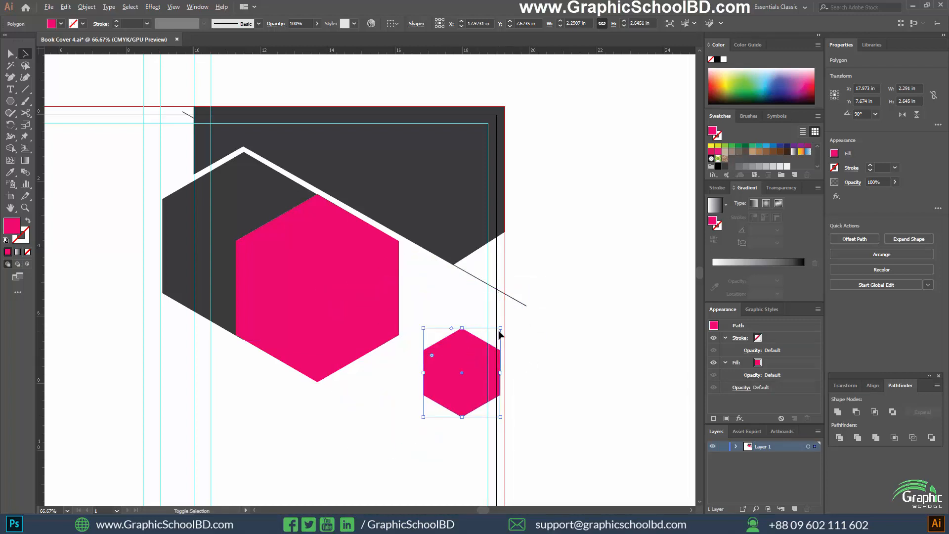
drag(501, 329, 477, 322)
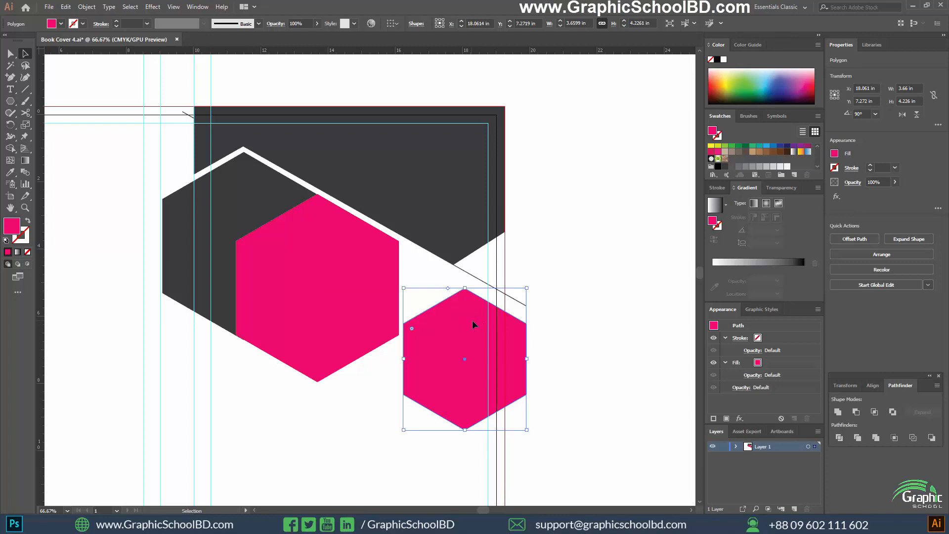
Enlarge the first pink hexagon to about 5.60 by 6.46 in and place it at about X 13.91, Y 5.74 in.
click(394, 306)
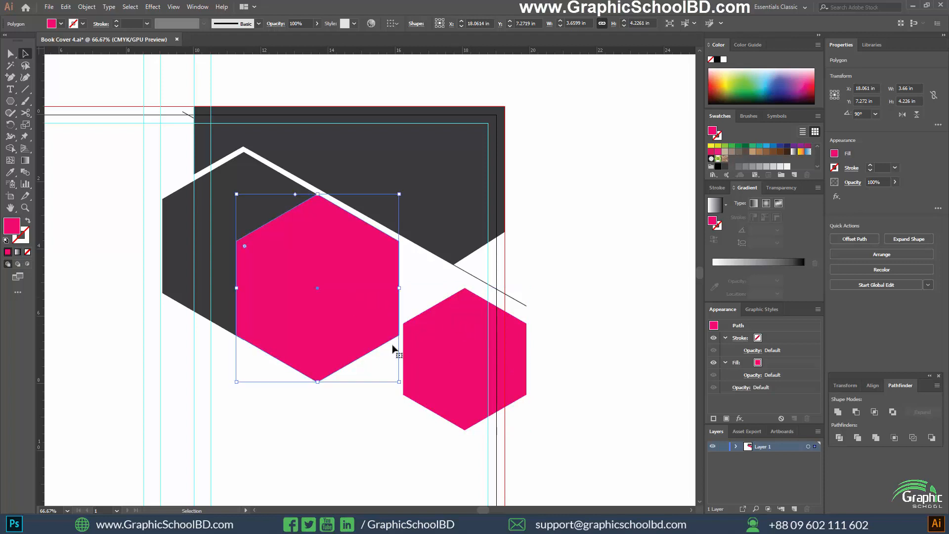
drag(399, 382, 434, 412)
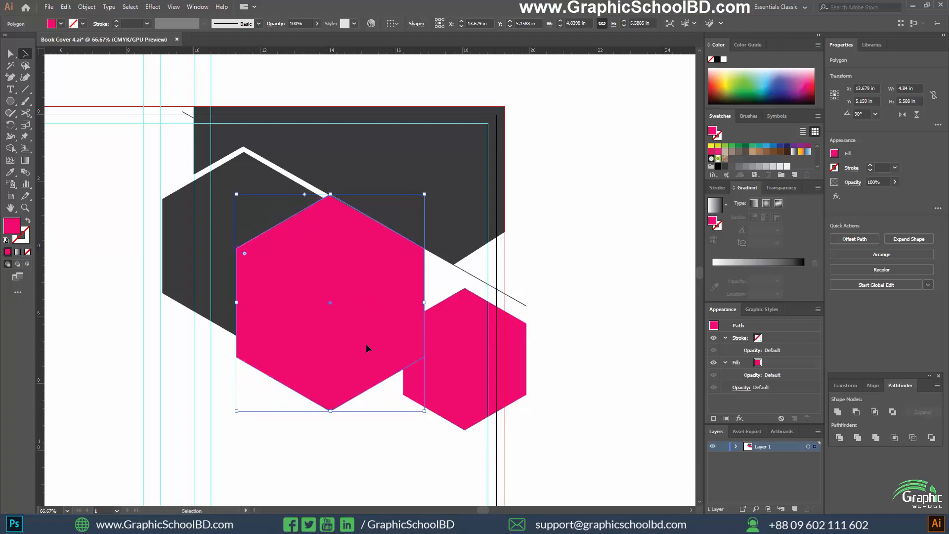
drag(368, 344, 364, 352)
scroll(372, 319, up, 1)
drag(374, 272, 374, 267)
scroll(399, 334, down, 1)
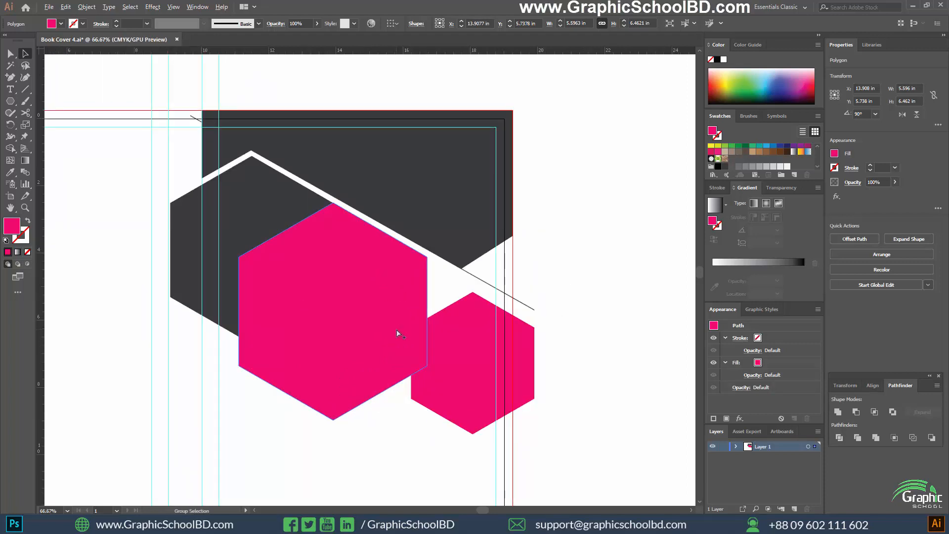
scroll(532, 342, down, 1)
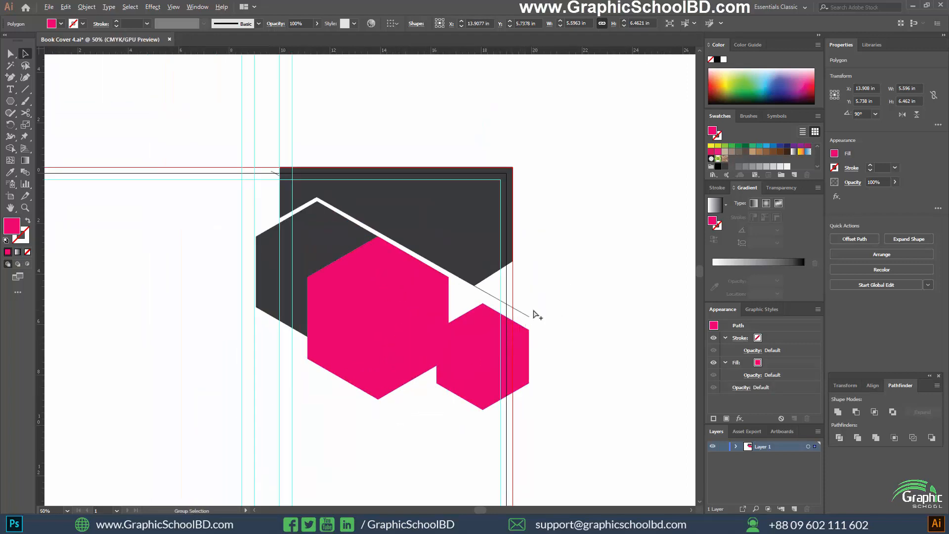
scroll(534, 314, up, 1)
click(587, 318)
scroll(369, 257, down, 1)
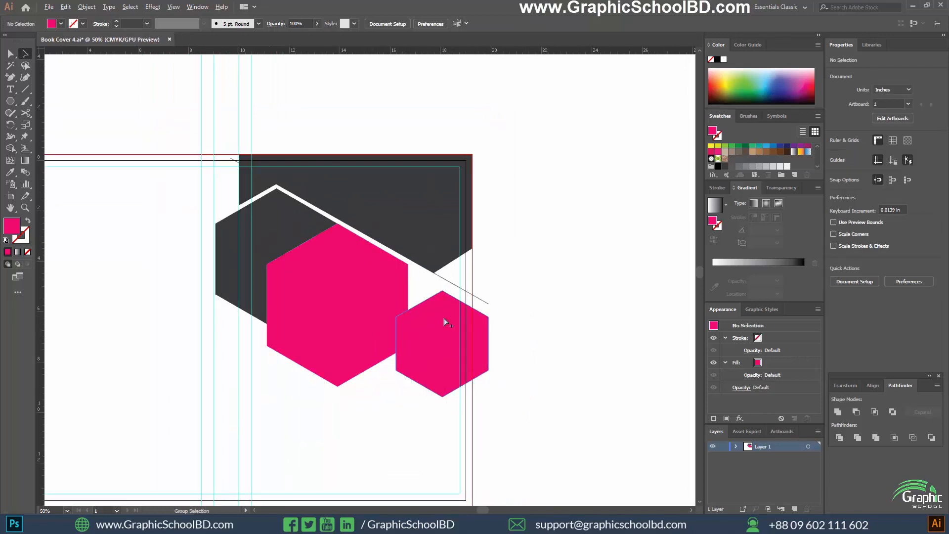
Arrange the large pink hexagon in front of the smaller one.
click(314, 297)
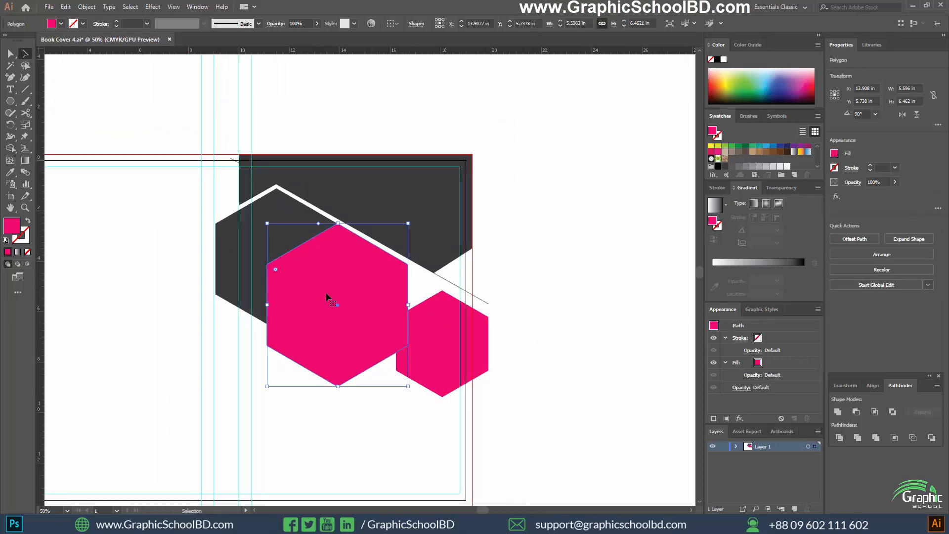
right_click(327, 296)
mouse_move(370, 452)
click(465, 469)
Fill the smaller pink hexagon at the cover's right edge with a light grey swatch.
click(488, 340)
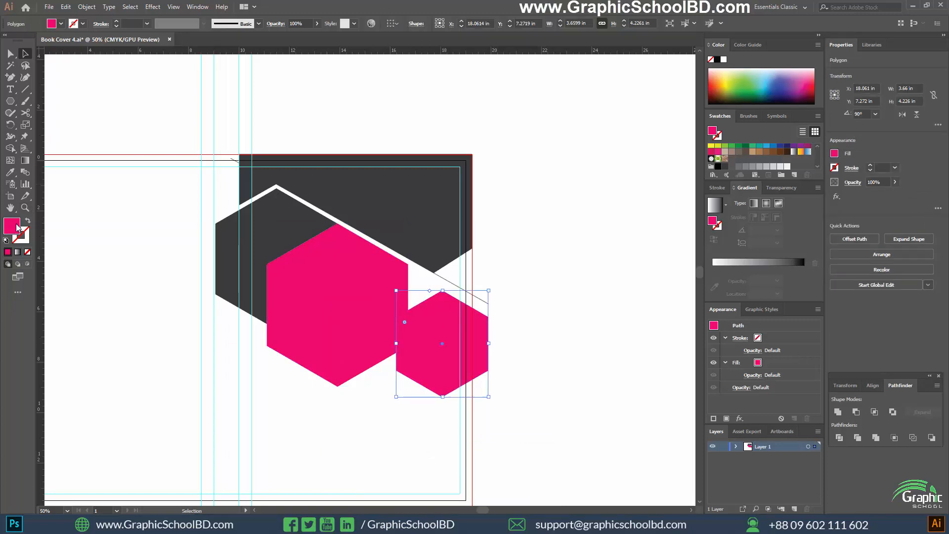
click(781, 167)
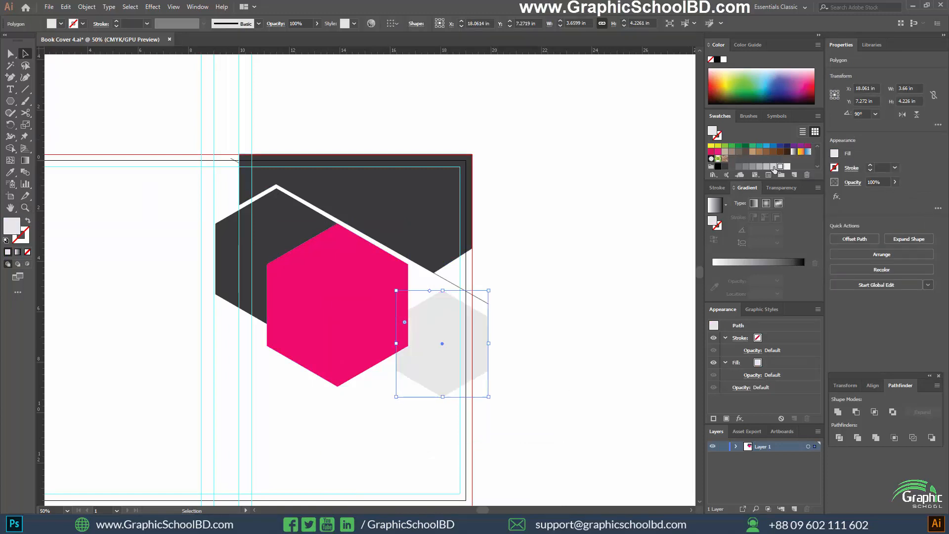
click(774, 167)
click(781, 167)
click(499, 332)
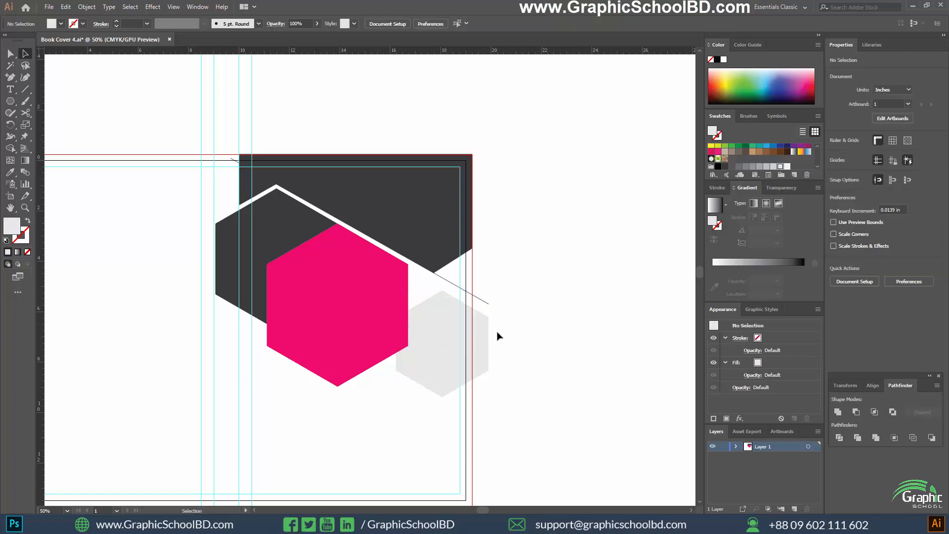
scroll(579, 276, down, 2)
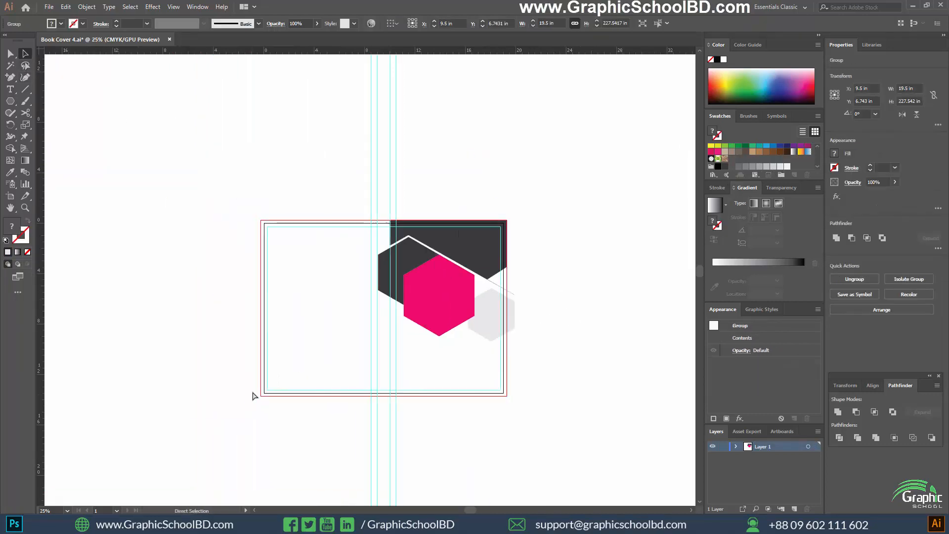
scroll(540, 292, up, 2)
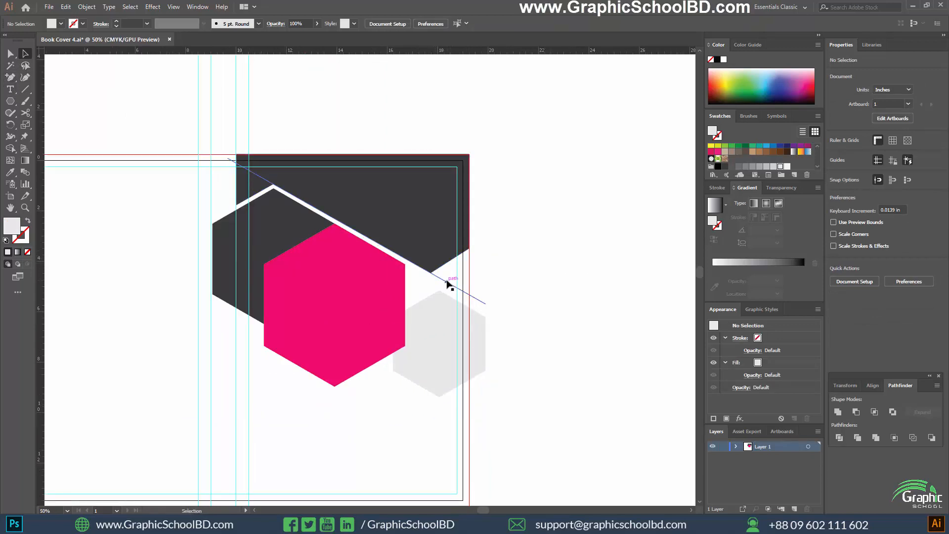
click(447, 282)
key(Delete)
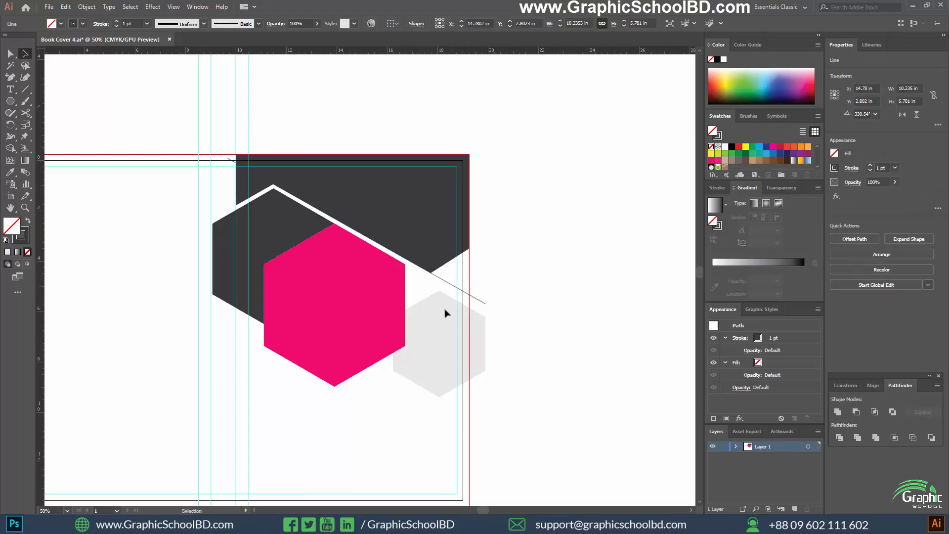
Scale the grey hexagon to about 4.11 by 4.74 in and place it beneath the dark shape's low tip, at about X 18.75, Y 6.60 in.
scroll(444, 296, up, 1)
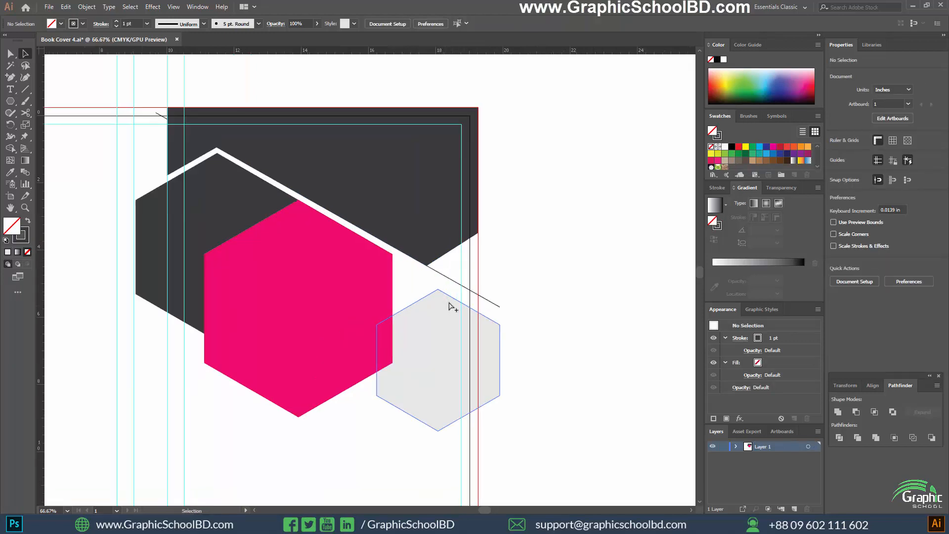
scroll(453, 306, up, 1)
drag(444, 317, 473, 271)
drag(376, 444, 353, 468)
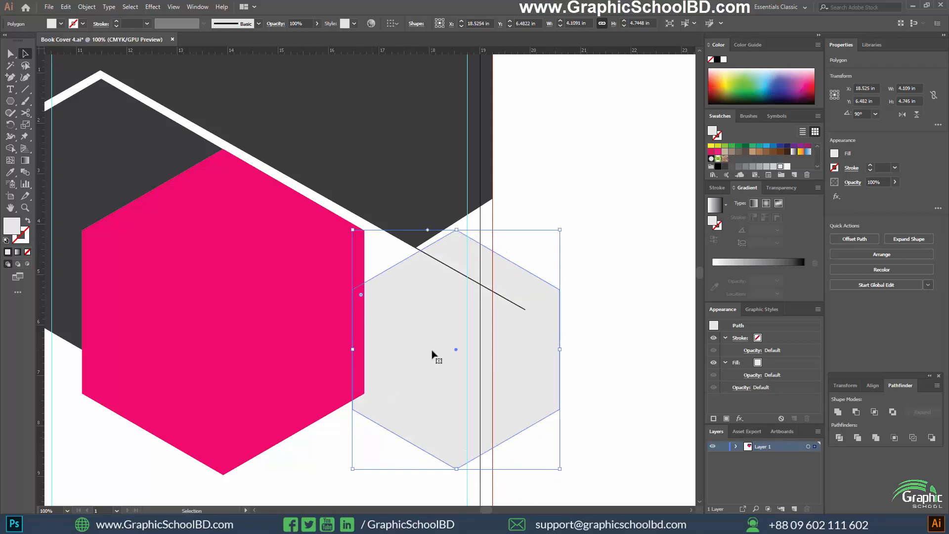
mouse_move(432, 352)
mouse_down()
mouse_move(443, 360)
mouse_move(424, 350)
mouse_up()
key(ctrl+minus)
scroll(394, 427, up, 1)
scroll(399, 434, down, 2)
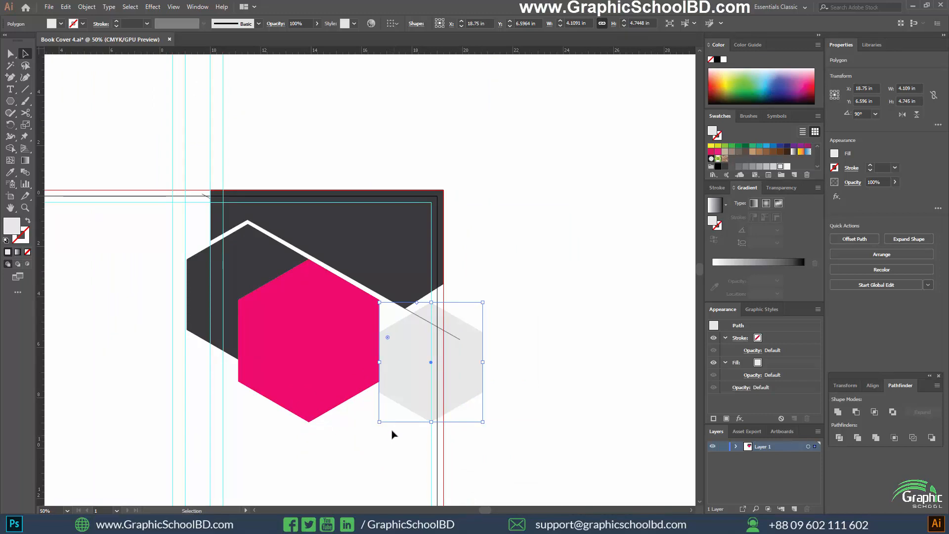
Enlarge the grey hexagon to about 4.45 by 5.14 in and reposition it just below the dark shape's tip, tucked behind the pink hexagon.
drag(379, 423, 371, 432)
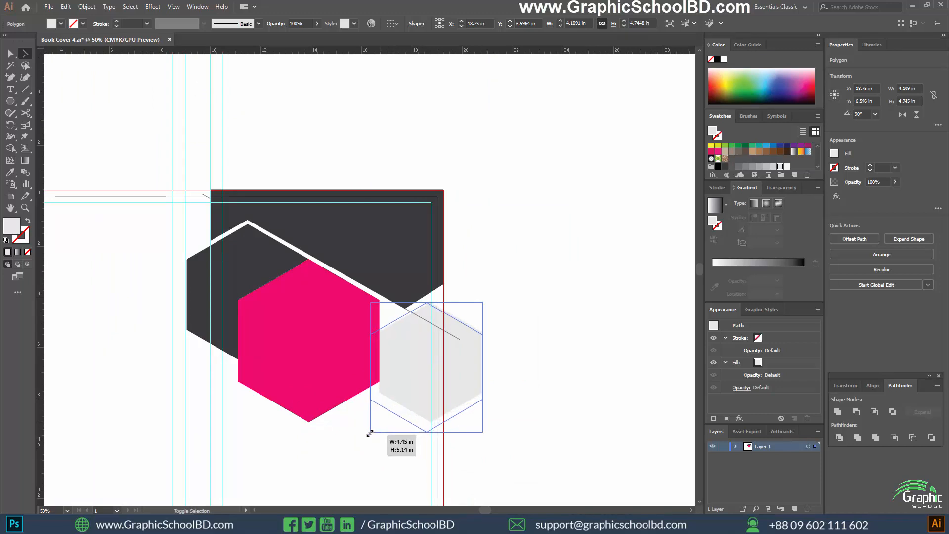
scroll(374, 352, up, 1)
scroll(472, 292, up, 3)
drag(438, 310, 452, 292)
scroll(452, 293, down, 4)
click(519, 269)
scroll(460, 306, up, 1)
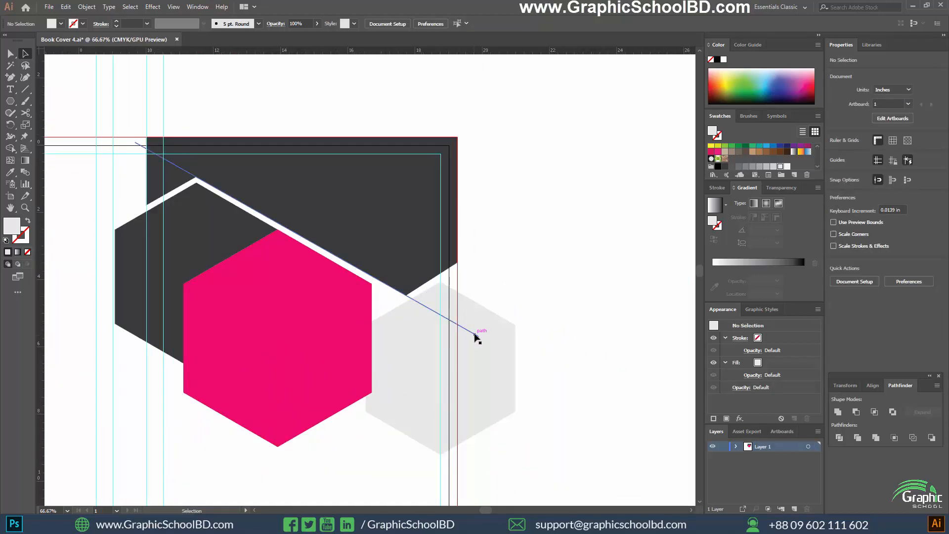
Delete the diagonal construction line that runs along the dark shape's slanted edge.
click(473, 338)
click(526, 328)
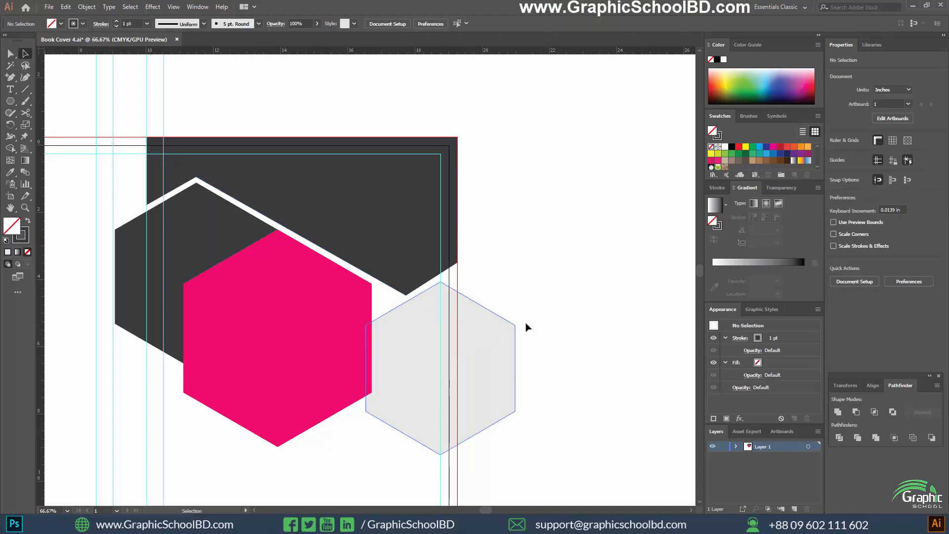
Draw a rectangle about 2.68 by 8.78 in outside the right bleed edge and another about 2.73 by 10.21 in against the front cover's left edge.
click(13, 101)
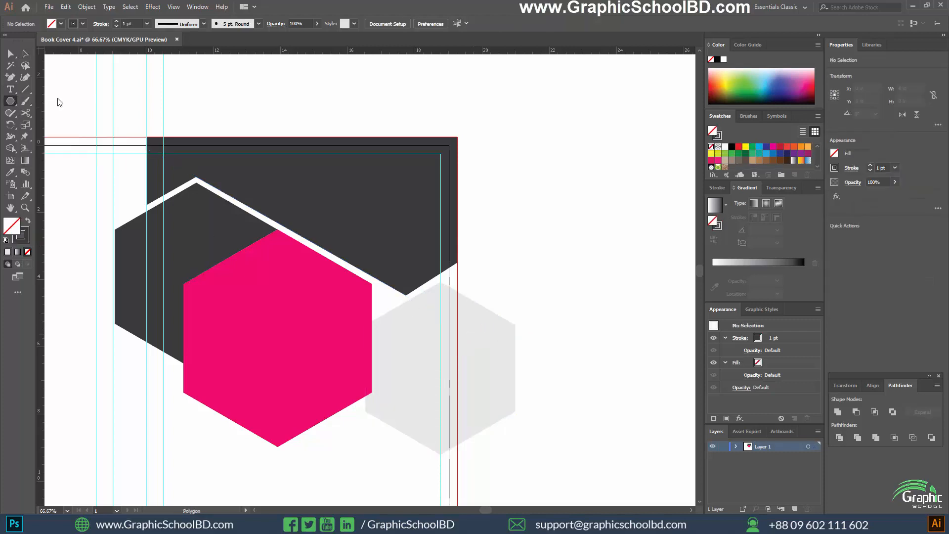
mouse_move(547, 484)
mouse_down()
mouse_move(445, 182)
mouse_move(458, 188)
mouse_up()
scroll(482, 195, down, 2)
drag(272, 121, 317, 292)
key(a)
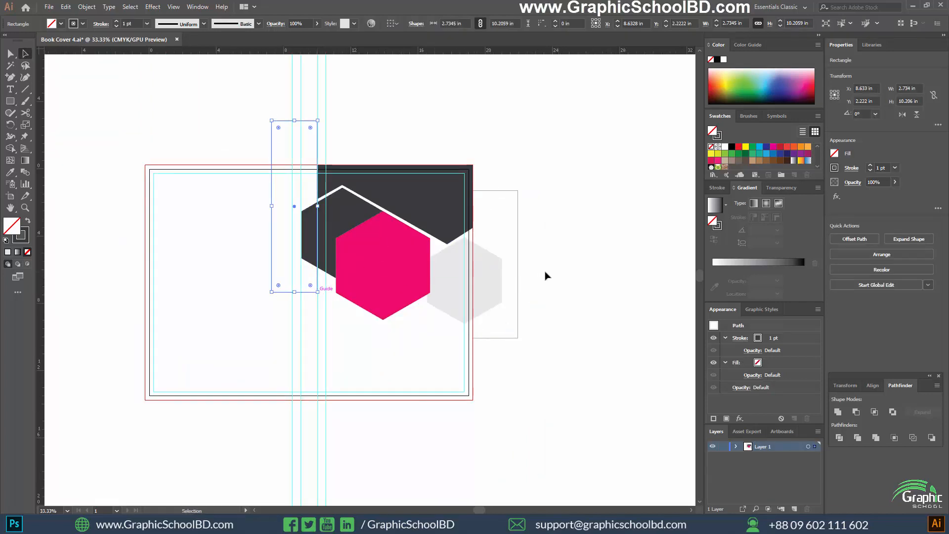
Select both rectangles and swap their fill and stroke so they have a solid dark fill and no stroke.
ctrl+click(572, 276)
ctrl+click(518, 278)
shift+click(288, 122)
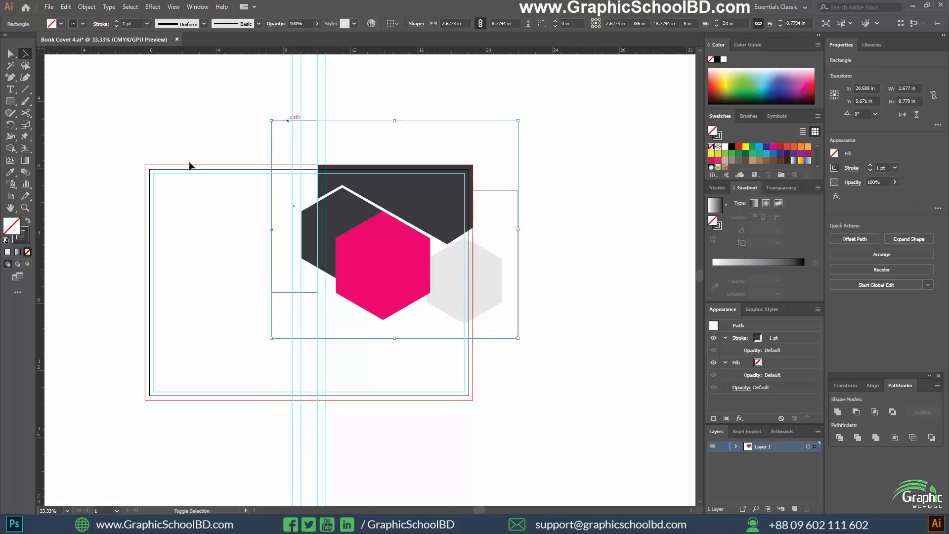
click(29, 222)
Divide the grey and dark hexagons with the two rectangles using Pathfinder, and ungroup the resulting pieces.
scroll(544, 225, up, 1)
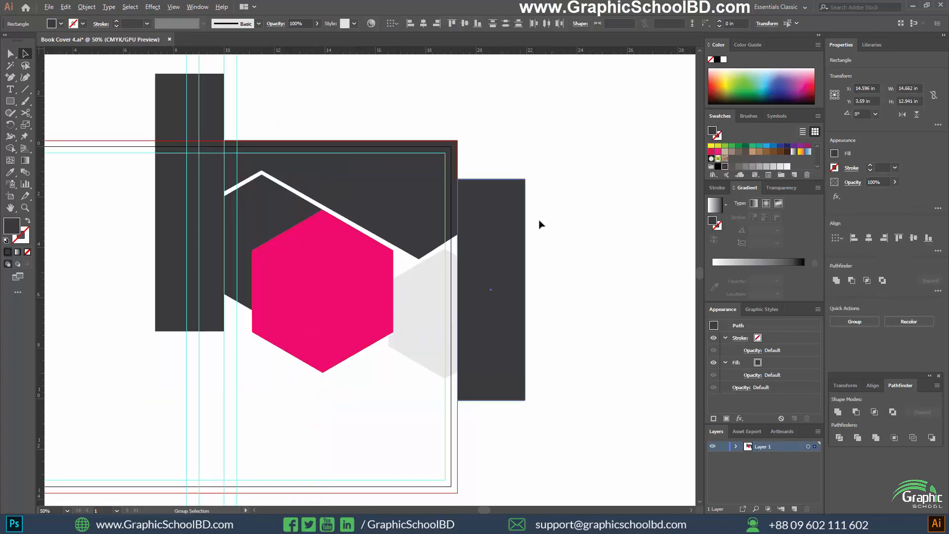
click(512, 265)
shift+click(428, 298)
shift+click(215, 238)
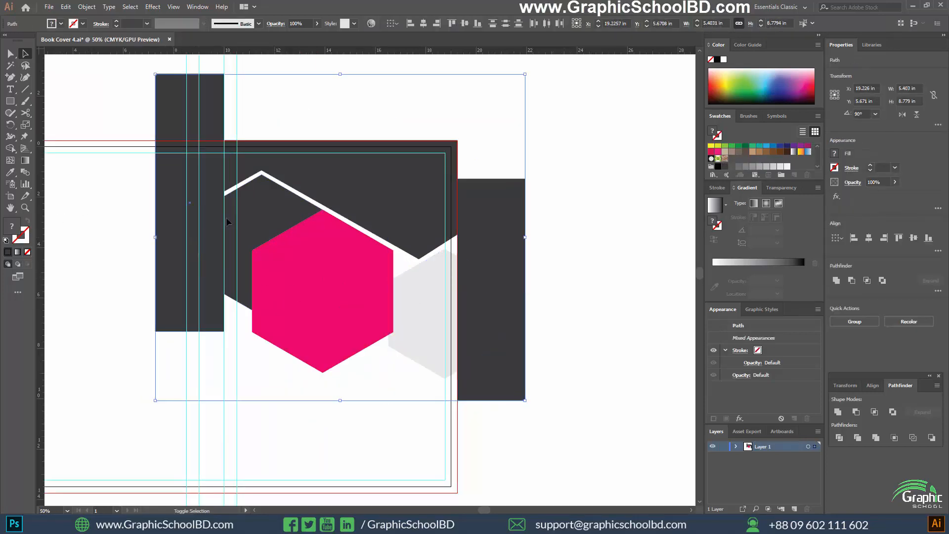
click(838, 438)
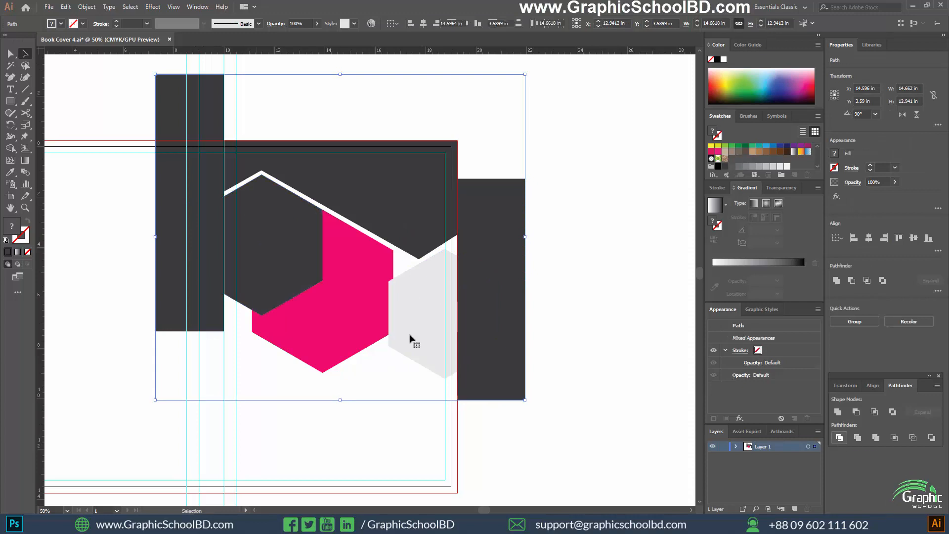
right_click(554, 314)
right_click(481, 291)
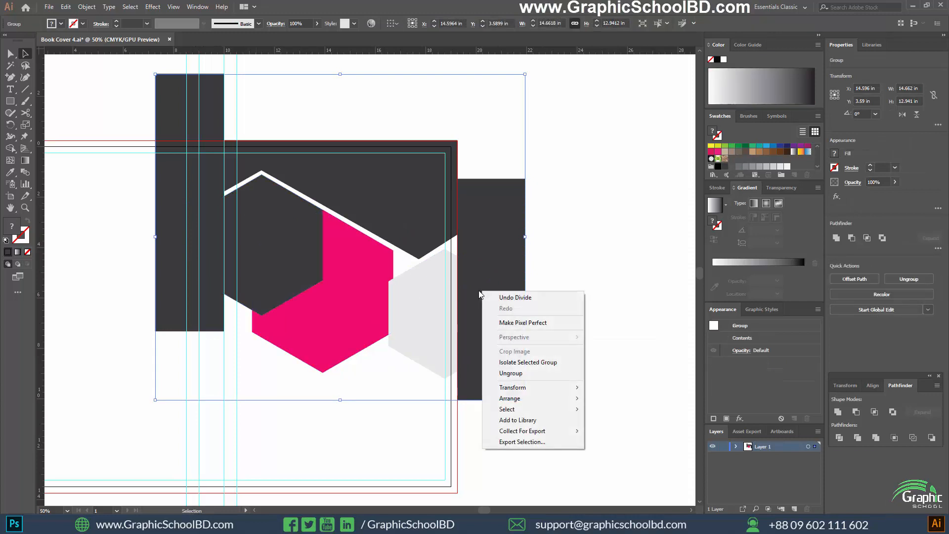
click(525, 372)
Delete the divided pieces that lie beyond the front cover's right and left edges.
click(515, 292)
key(Delete)
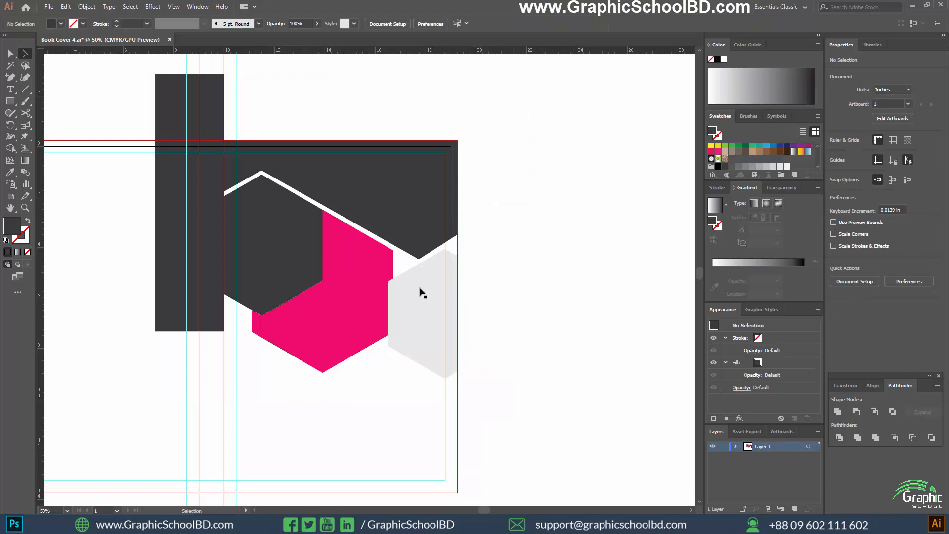
click(176, 227)
key(Delete)
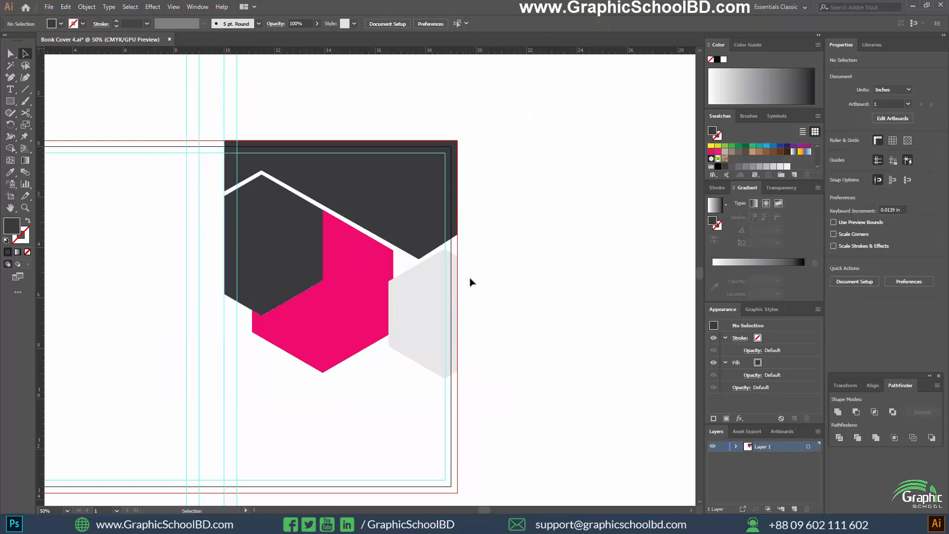
Bring the pink hexagon to the front, above the trimmed dark hexagon.
scroll(478, 341, down, 1)
scroll(474, 337, up, 1)
scroll(476, 332, down, 1)
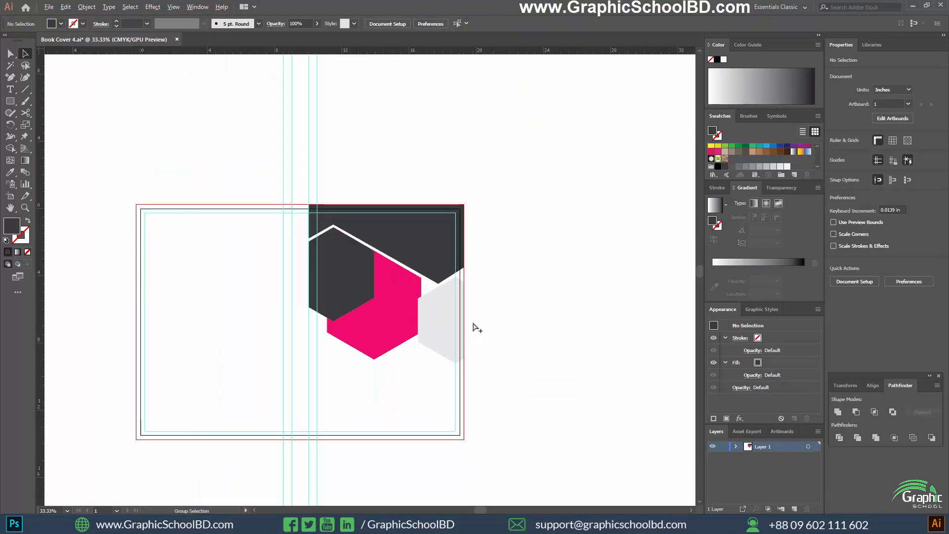
scroll(476, 322, up, 1)
right_click(358, 287)
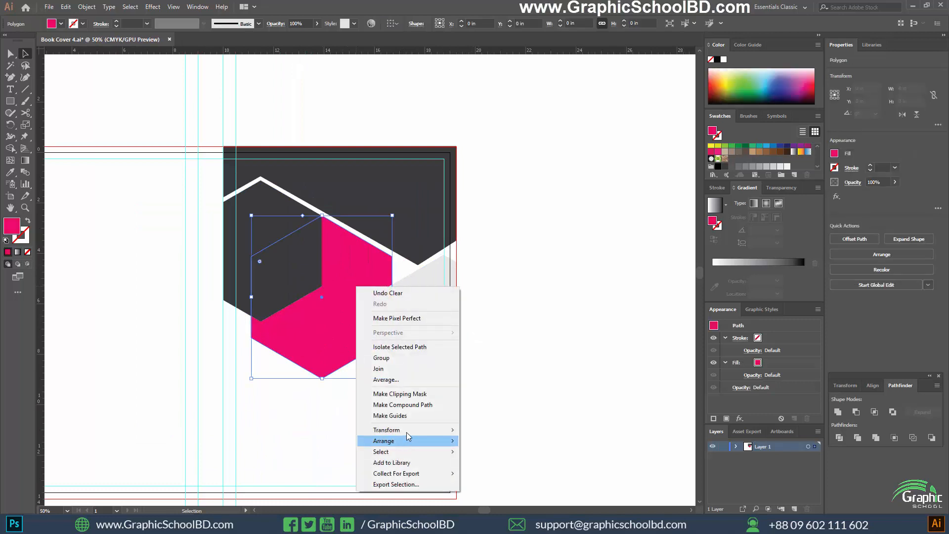
mouse_move(408, 435)
click(490, 440)
click(503, 366)
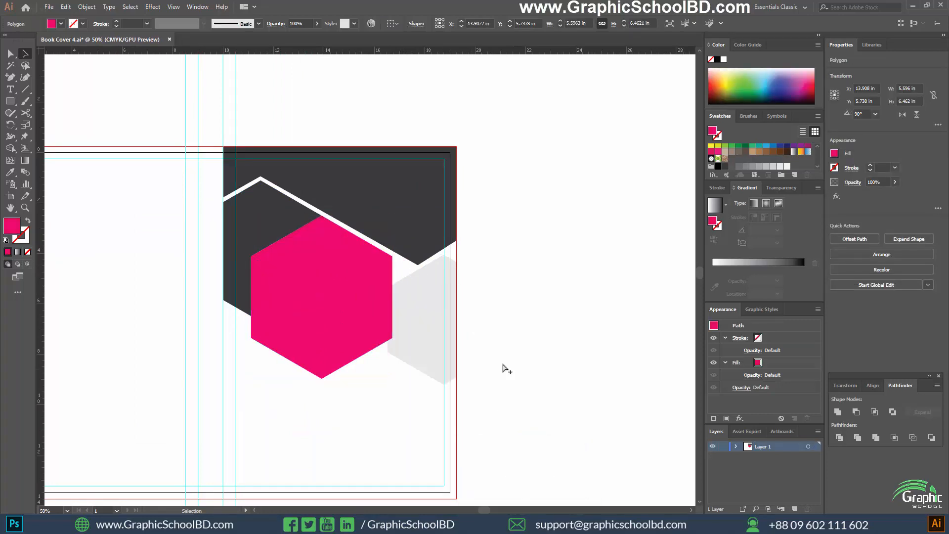
Recolor the trimmed dark hexagon behind the pink one, trying a lighter green swatch before settling on a darker green.
scroll(479, 290, down, 3)
scroll(479, 289, up, 2)
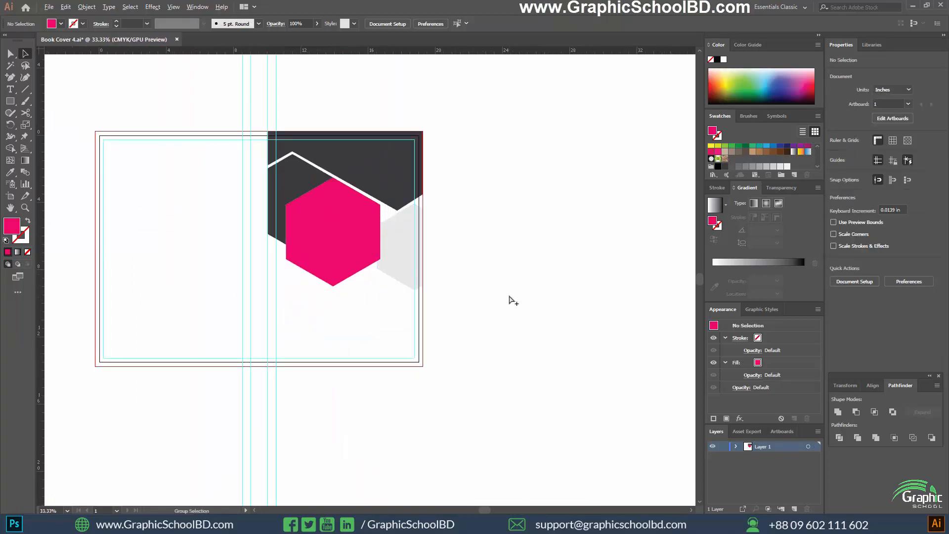
scroll(510, 297, down, 1)
scroll(435, 267, up, 1)
drag(399, 266, 428, 310)
scroll(388, 296, up, 1)
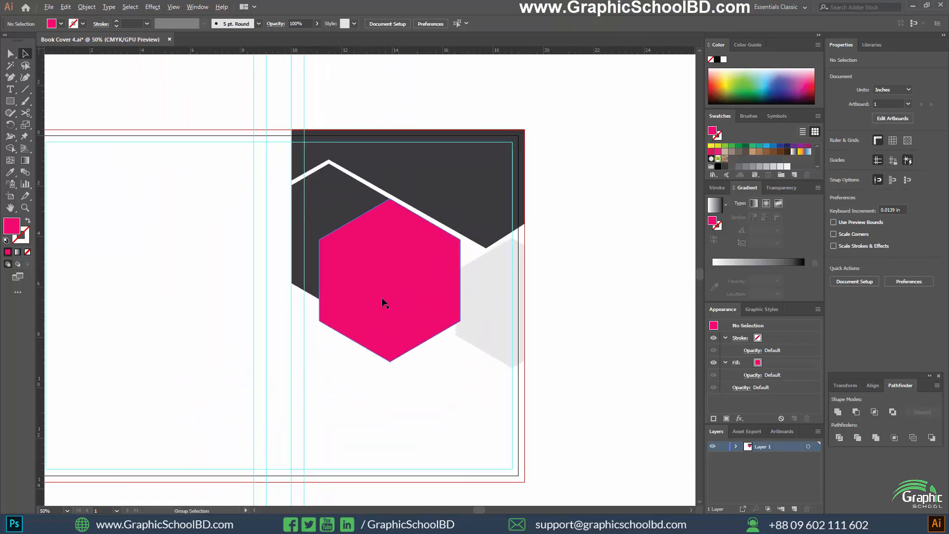
click(335, 216)
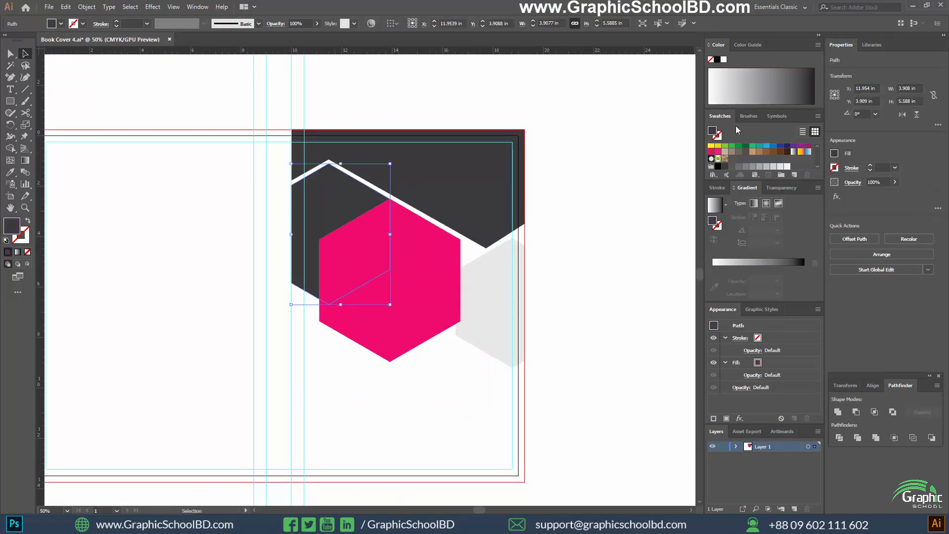
click(732, 148)
click(568, 247)
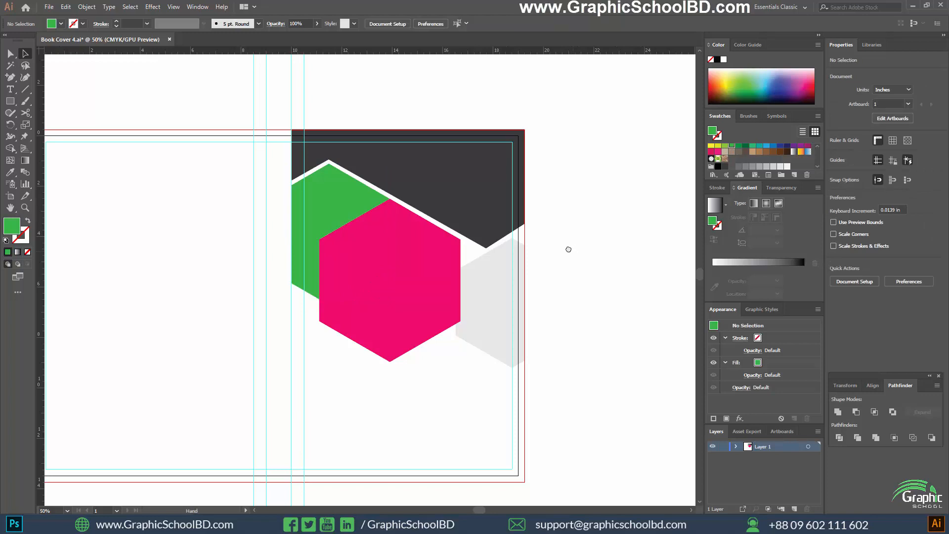
scroll(520, 208, down, 1)
click(319, 186)
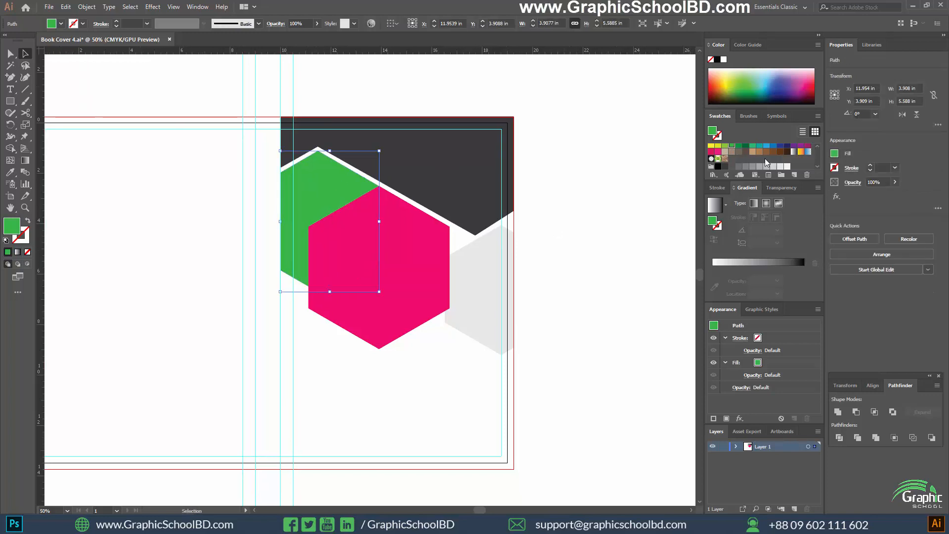
click(739, 147)
click(514, 252)
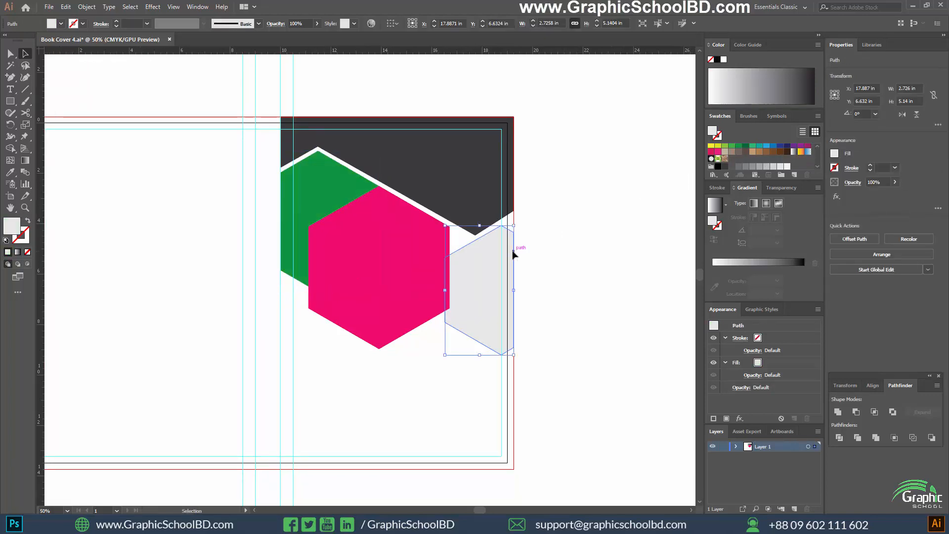
click(523, 254)
Place the business meeting photo from the Book Cover 4 folder into the document and embed it.
click(415, 255)
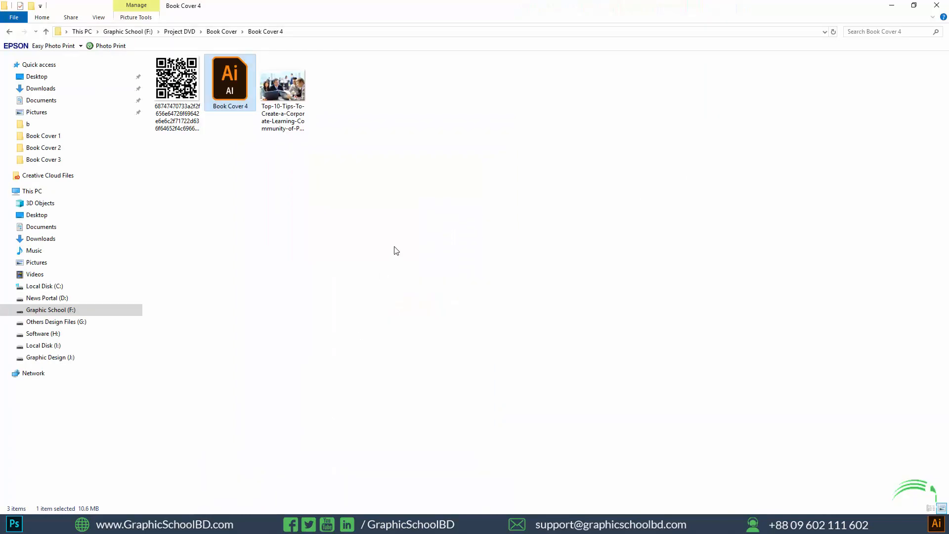
drag(283, 94, 626, 431)
drag(494, 266, 383, 273)
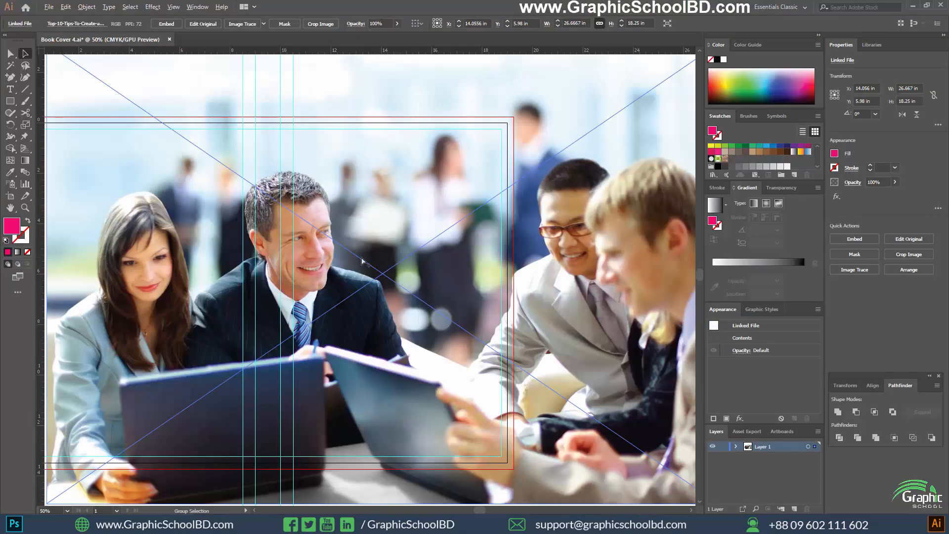
scroll(361, 258, down, 4)
click(166, 24)
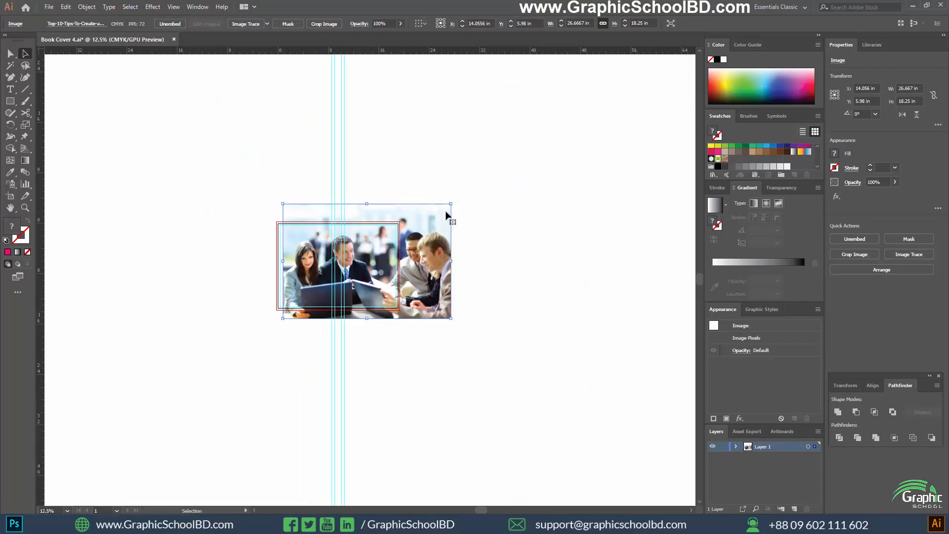
Scale the photo to about 9.52 by 6.52 in over the pink hexagon, and bring the hexagon in front of it.
drag(442, 211, 381, 254)
scroll(381, 254, up, 5)
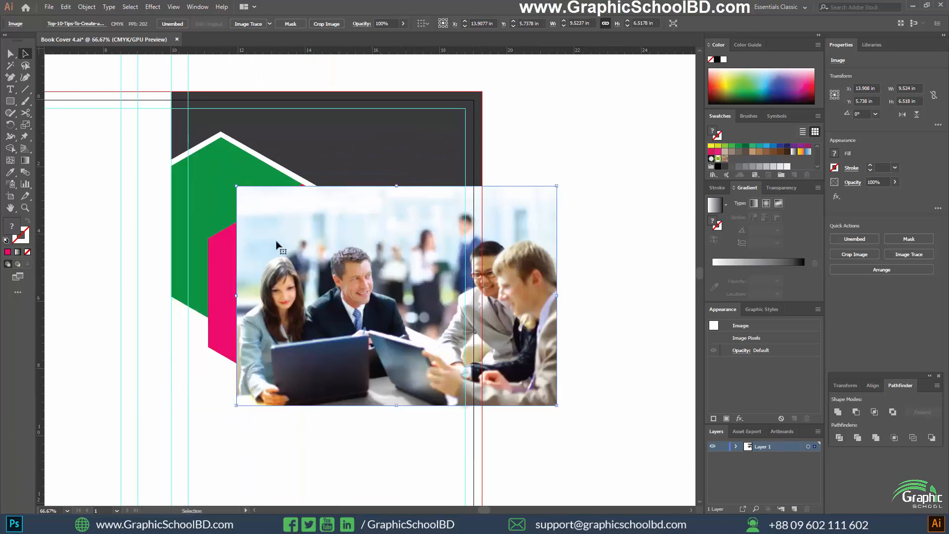
right_click(222, 254)
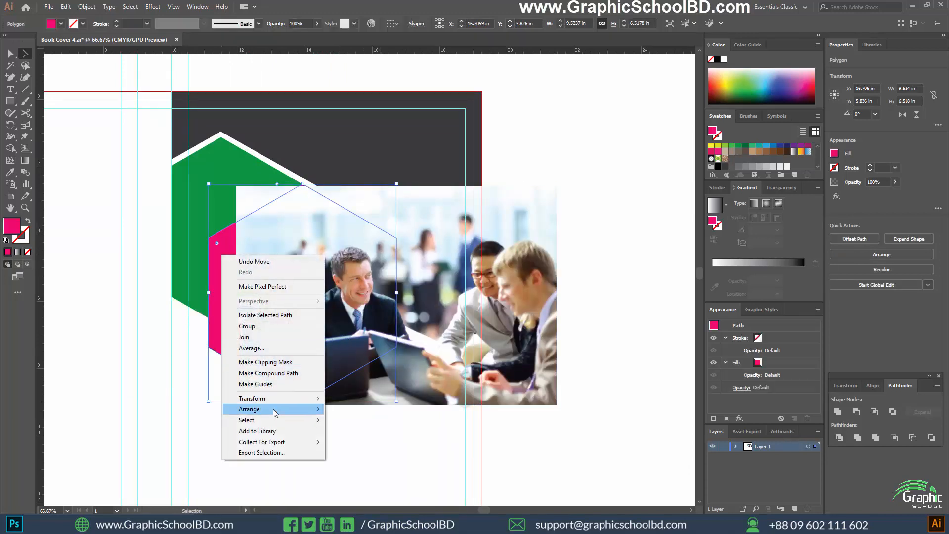
mouse_move(257, 409)
click(364, 409)
Move the photo behind the pink hexagon and clip it to the hexagon's shape with a clipping mask.
drag(502, 328, 403, 322)
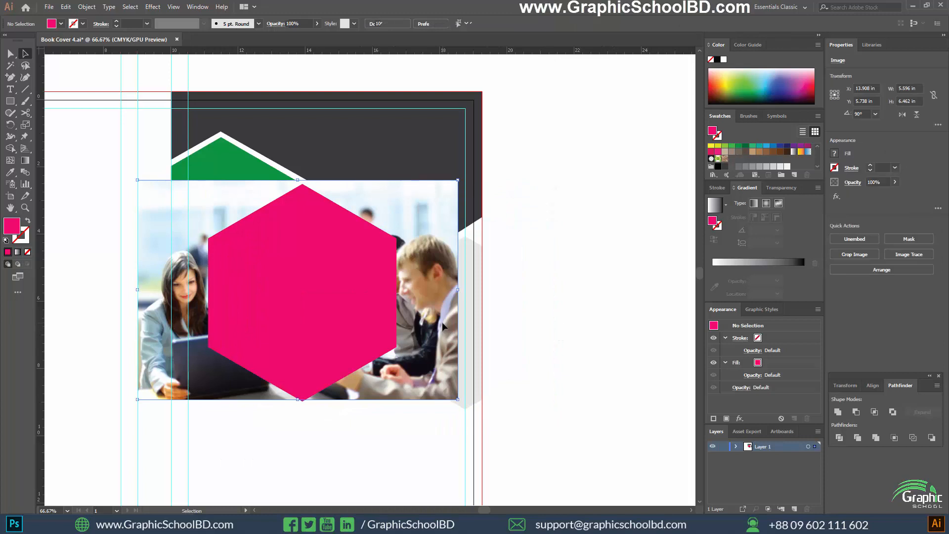
shift+click(357, 318)
key(ctrl+7)
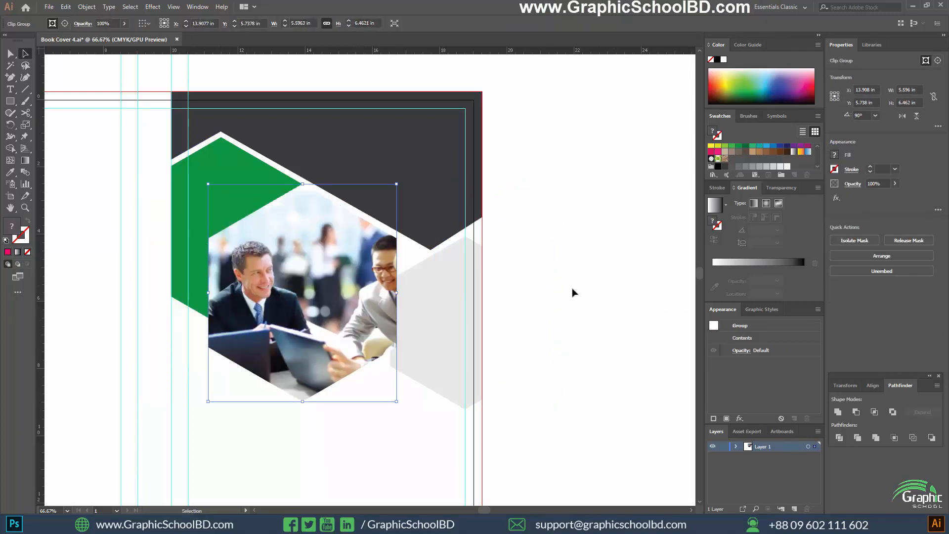
Give the clipped photo hexagon a white stroke with a weight of 5 pt.
click(22, 236)
click(725, 147)
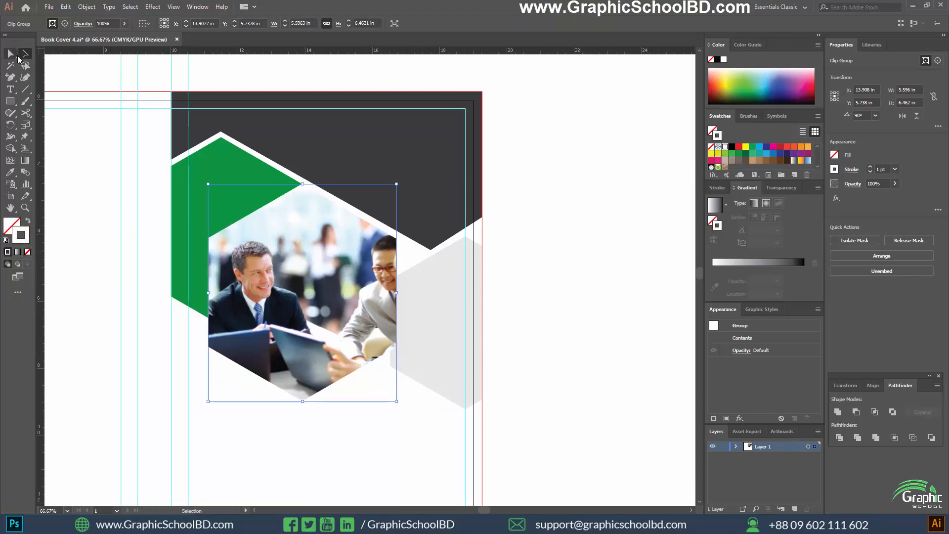
key(a)
click(717, 188)
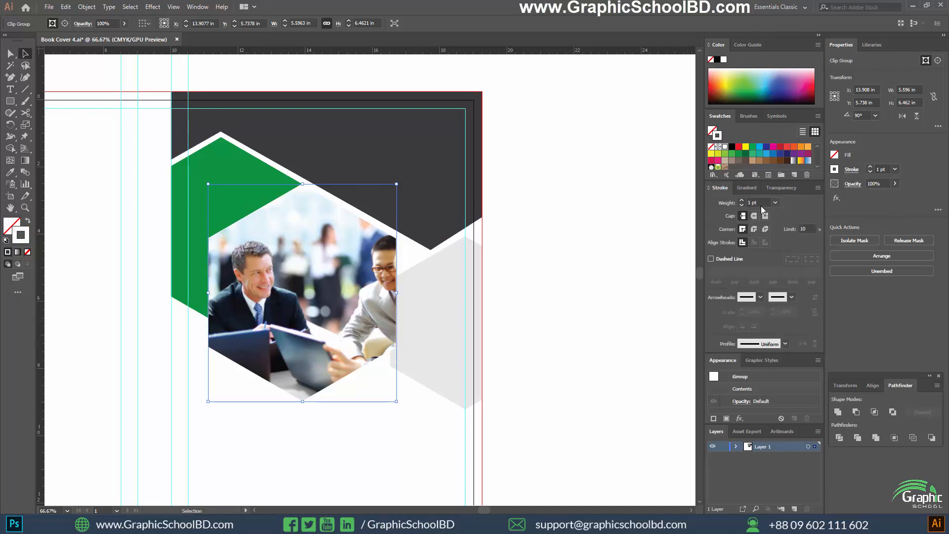
text(5)
key(Return)
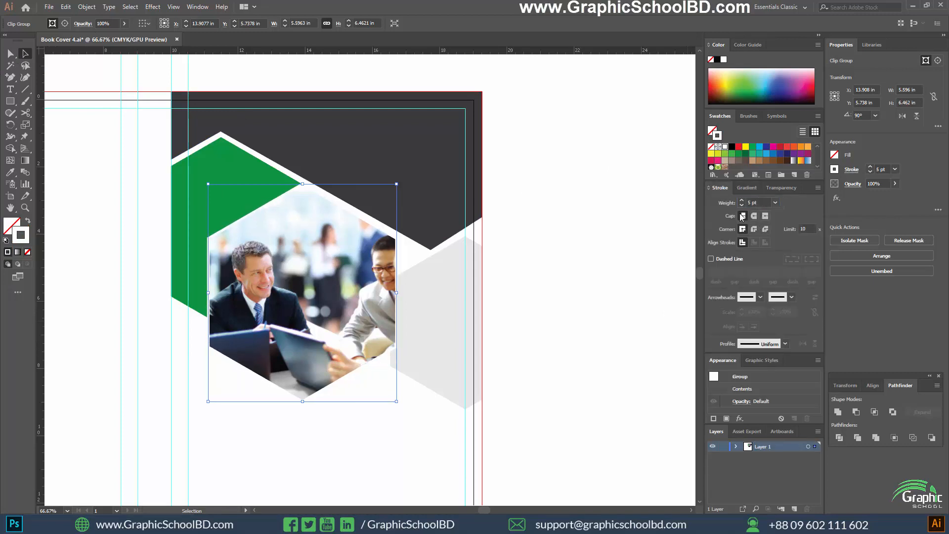
click(561, 309)
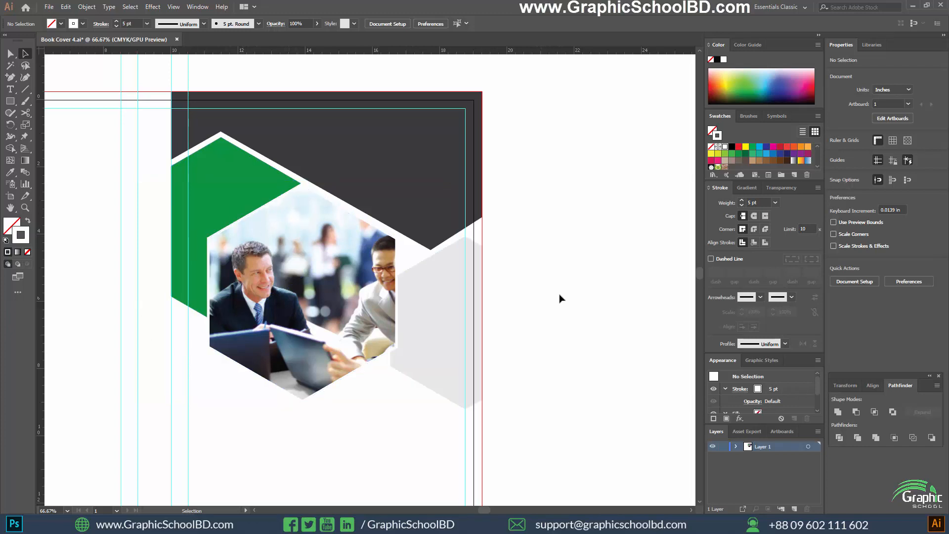
Examine the photo hexagon's white outline and how it overlaps the green and grey hexagons on the cover.
scroll(418, 348, up, 3)
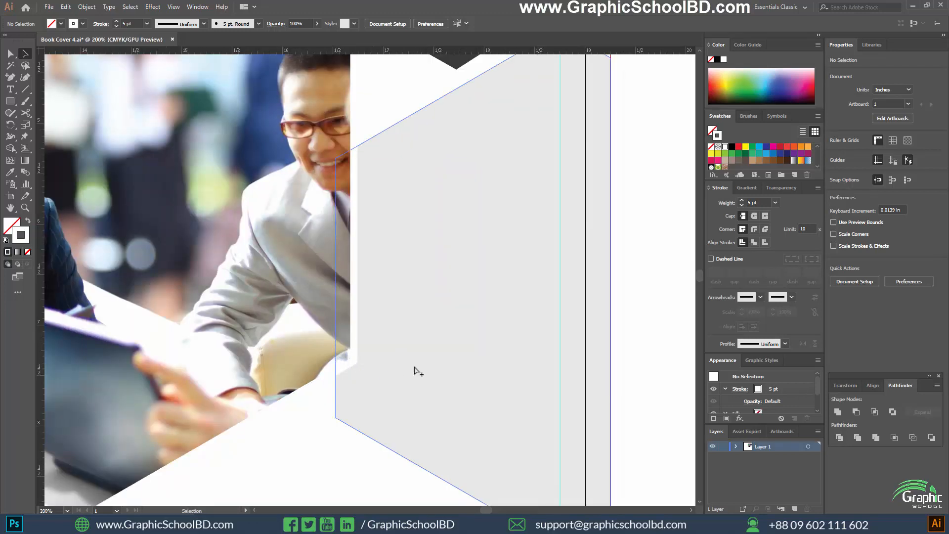
scroll(453, 382, down, 4)
scroll(266, 309, up, 3)
scroll(366, 277, down, 3)
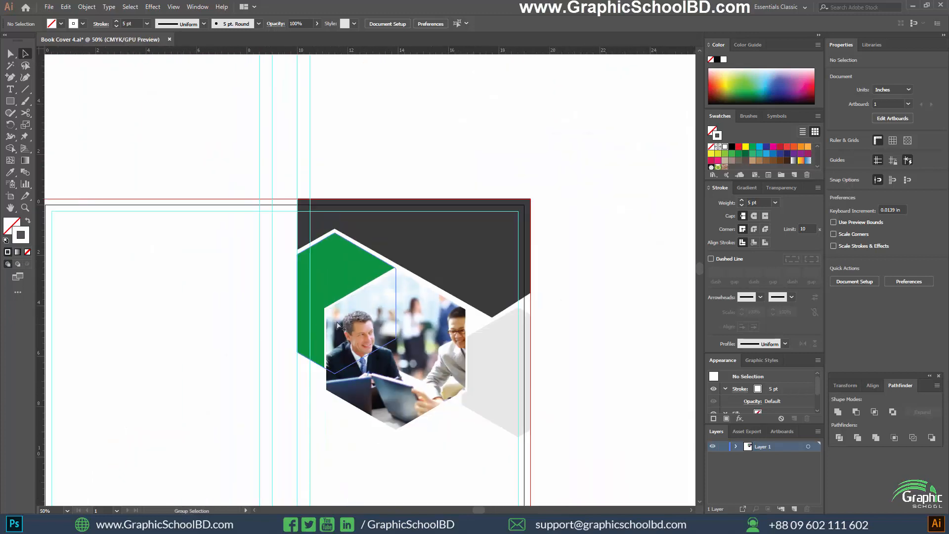
scroll(585, 360, down, 1)
scroll(583, 356, up, 1)
drag(587, 345, 579, 315)
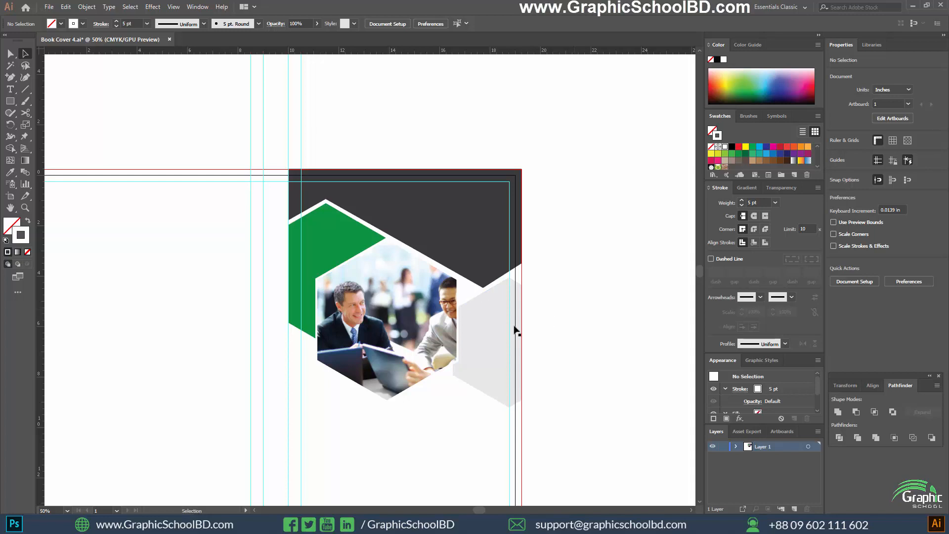
scroll(516, 331, down, 1)
scroll(534, 361, up, 1)
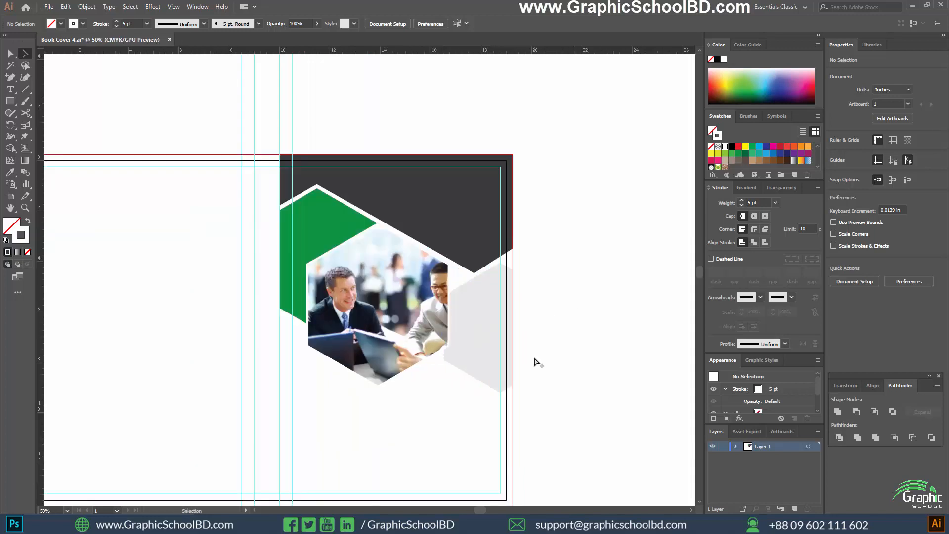
scroll(529, 355, down, 1)
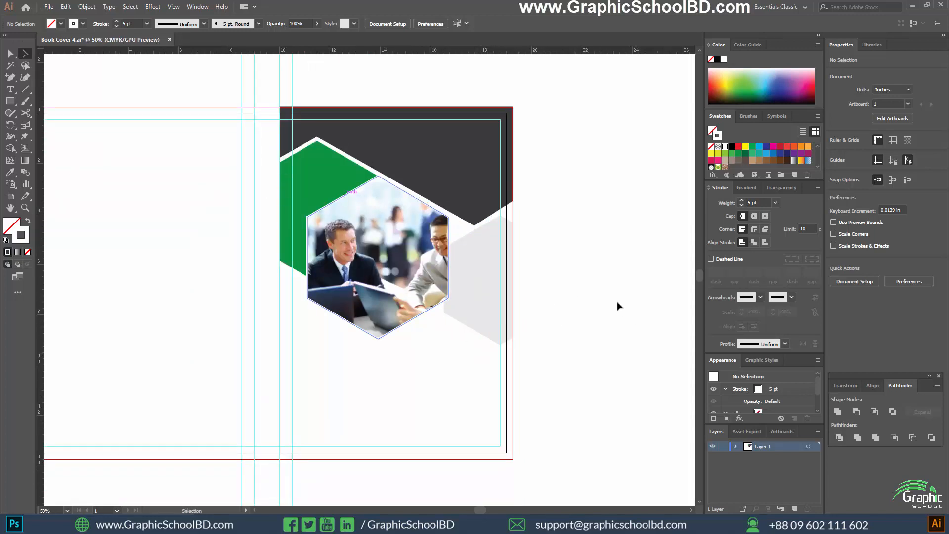
Lock the green hexagon at the upper part of the front cover.
drag(616, 302, 383, 145)
scroll(383, 144, up, 1)
key(ctrl+shift+a)
scroll(344, 132, up, 2)
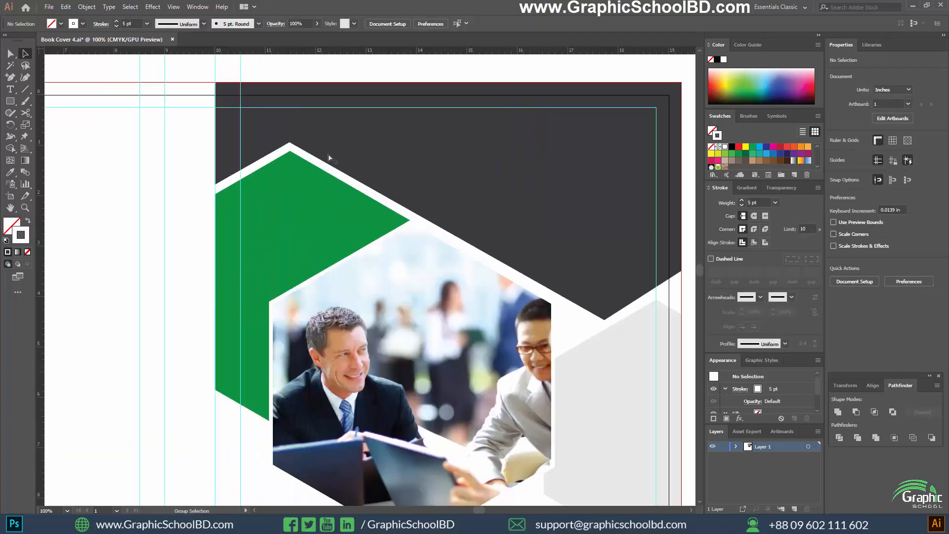
drag(321, 245, 320, 244)
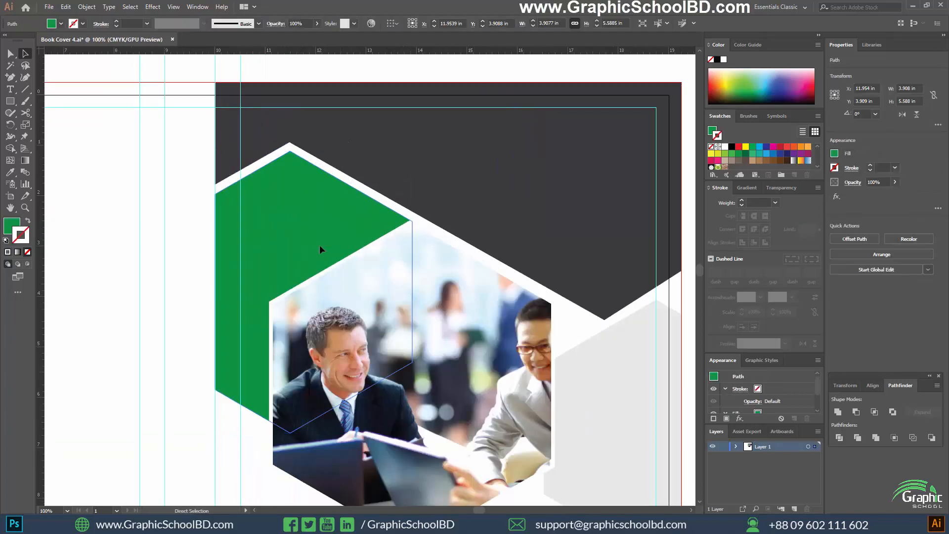
key(ctrl+2)
Draw a square about 0.86 in wide on the green hexagon and give it a 1 pt white stroke without fill.
scroll(298, 204, up, 1)
drag(299, 212, 409, 277)
scroll(378, 276, up, 2)
click(11, 101)
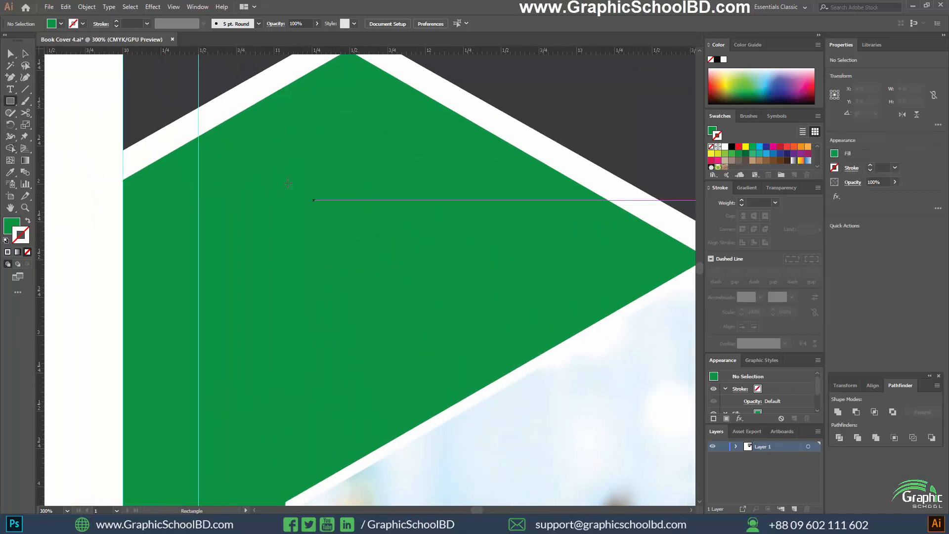
drag(319, 198, 410, 302)
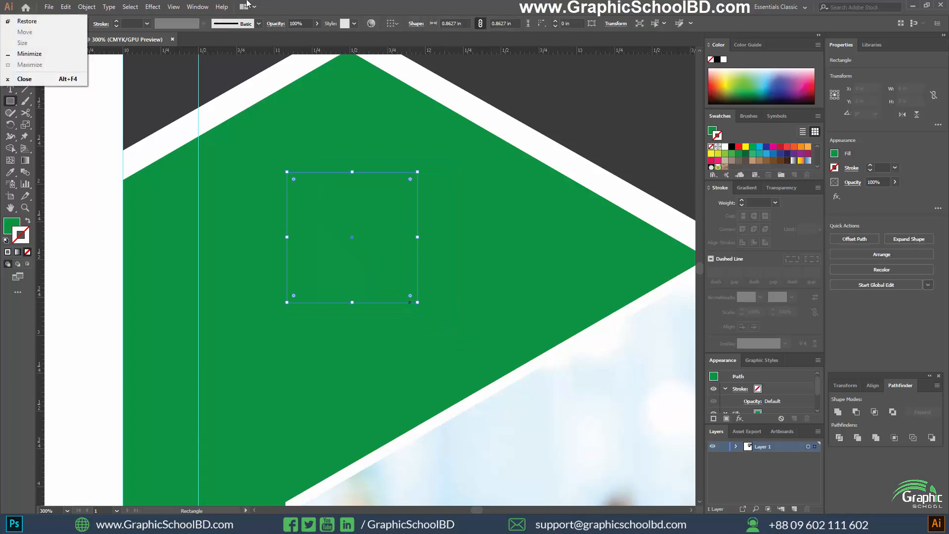
click(27, 222)
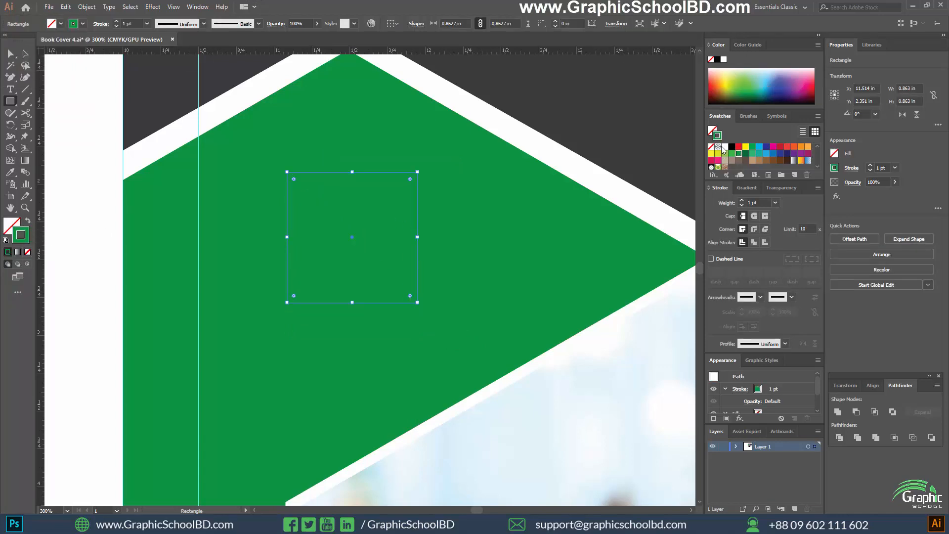
click(724, 147)
Add a concentric copy of the white square scaled to about 0.74 in, with a stroke weight of 5 pt.
click(26, 54)
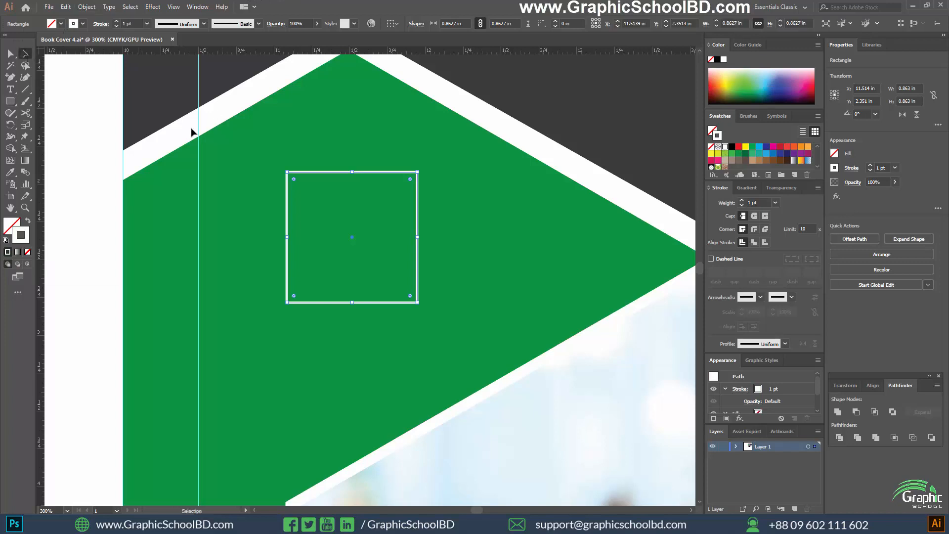
click(419, 208)
drag(417, 173, 409, 179)
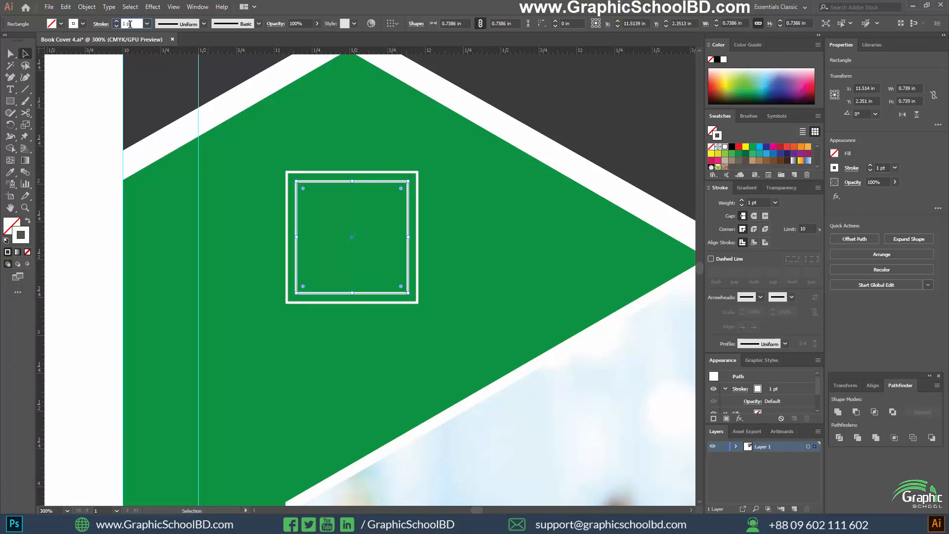
key(Up)
key(Up)
key(Up)
key(Up)
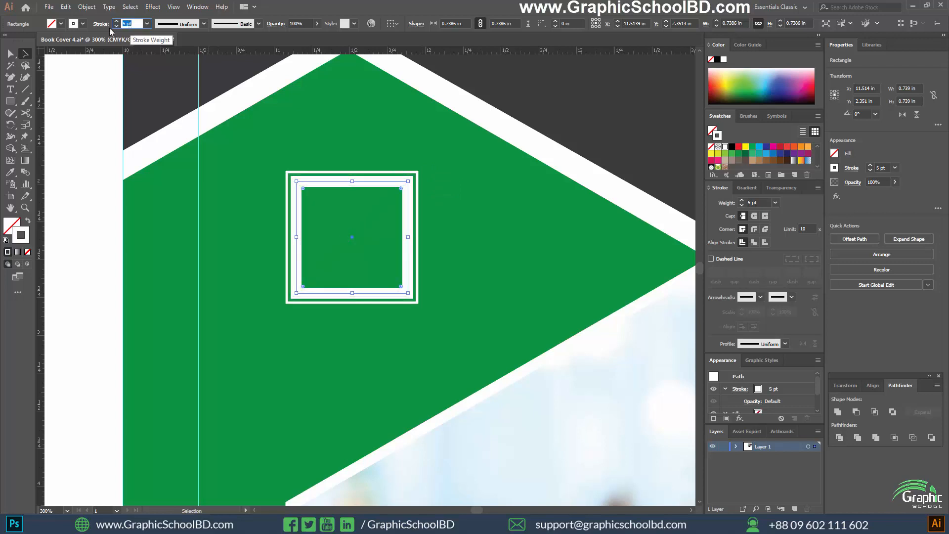
Expand the fill and stroke of both white squares into filled shapes.
drag(430, 155, 373, 220)
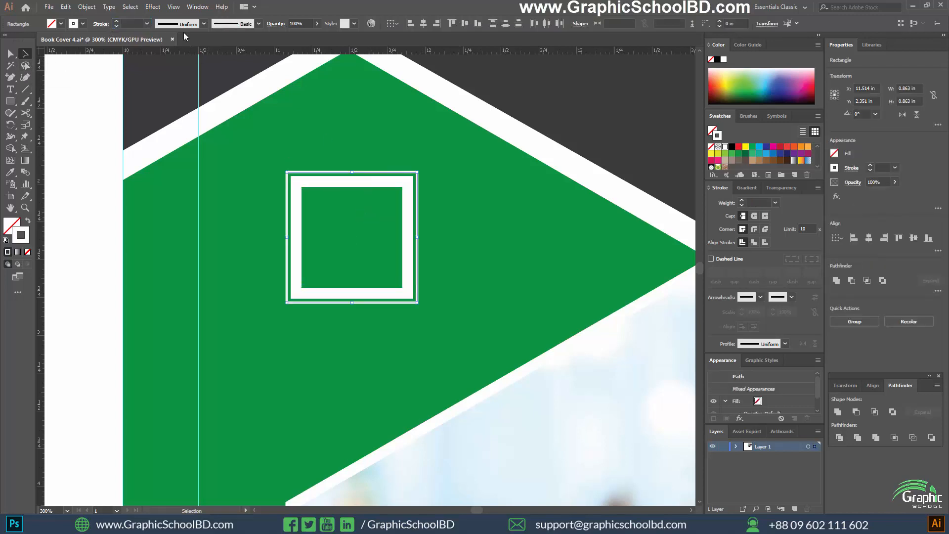
click(87, 7)
click(120, 115)
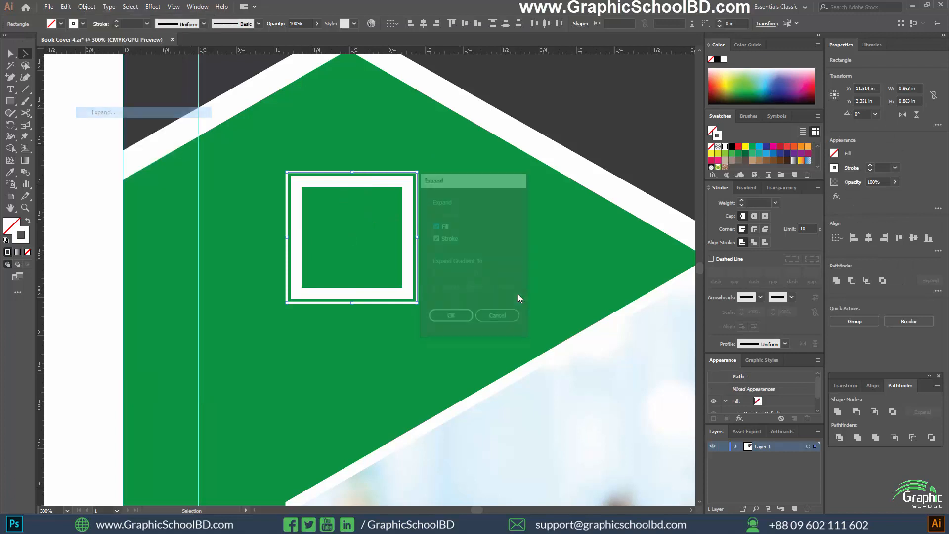
click(450, 314)
click(454, 305)
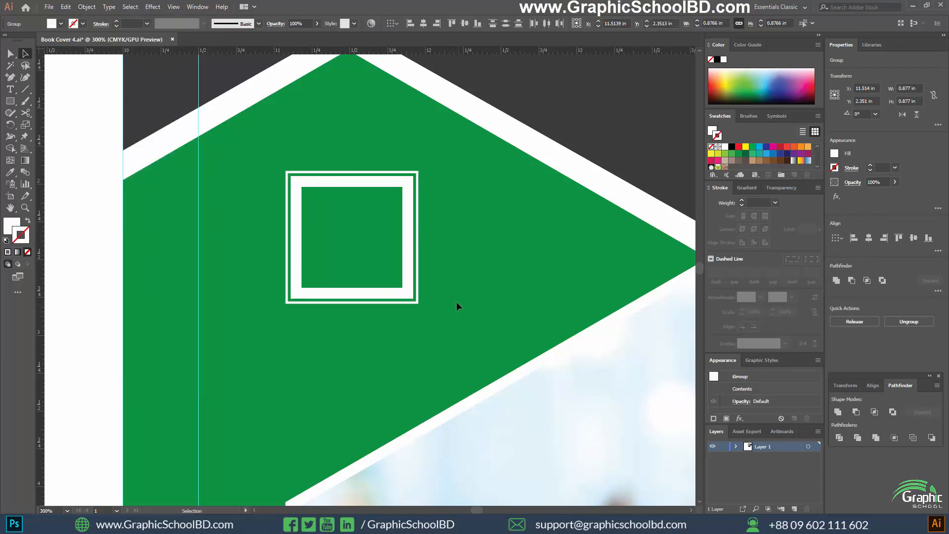
Add the text "LOGO HERE" on two lines inside the white frame and centre-align its lines.
key(t)
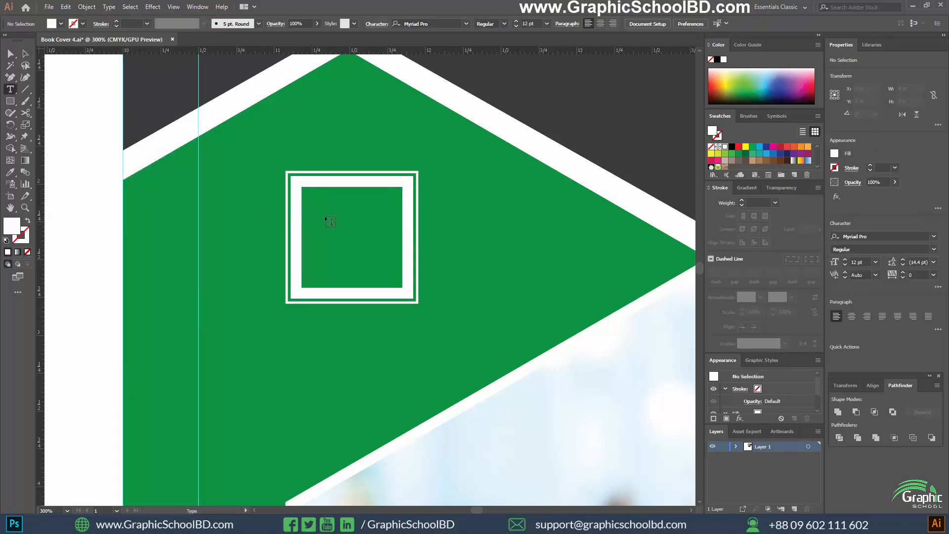
click(331, 220)
text(Logo)
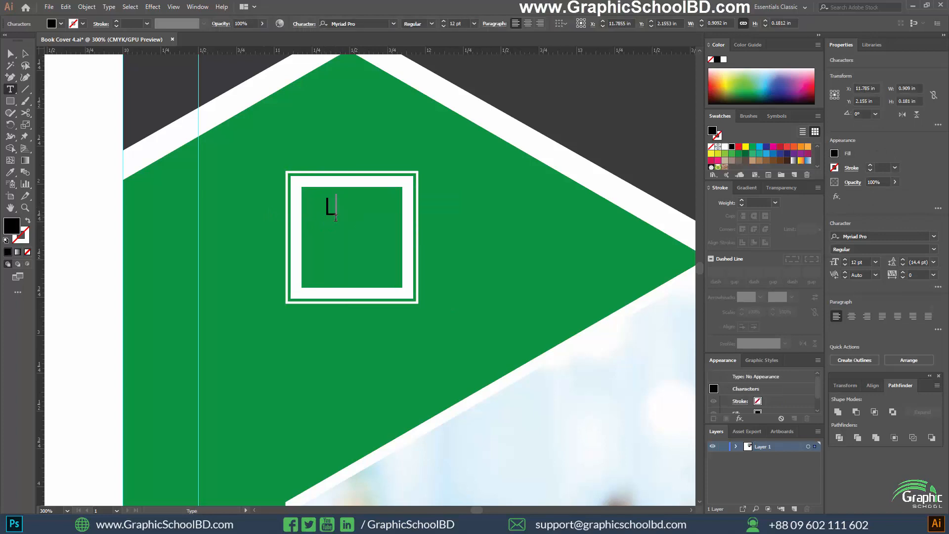
key(BackSpace)
key(BackSpace)
key(BackSpace)
text(OGO )
text(HERE)
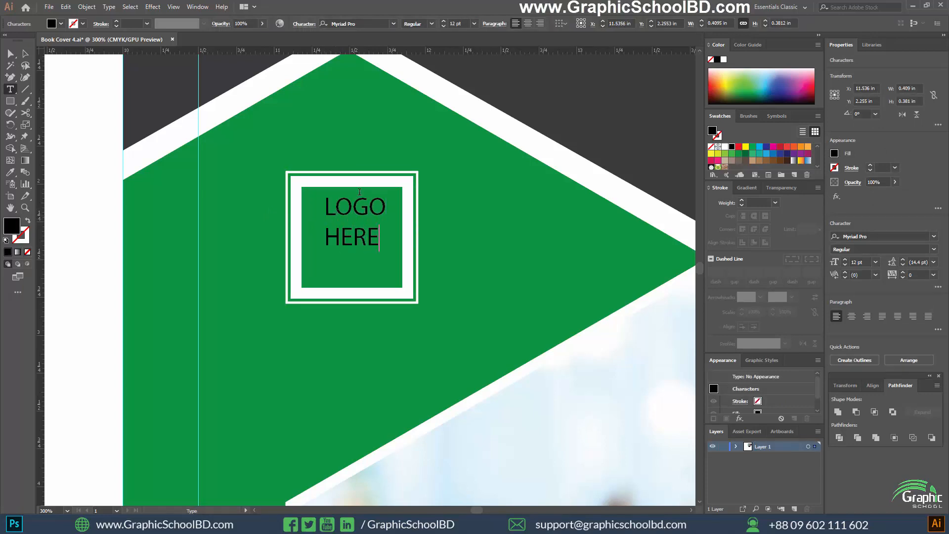
key(ctrl+a)
key(ctrl+shift+c)
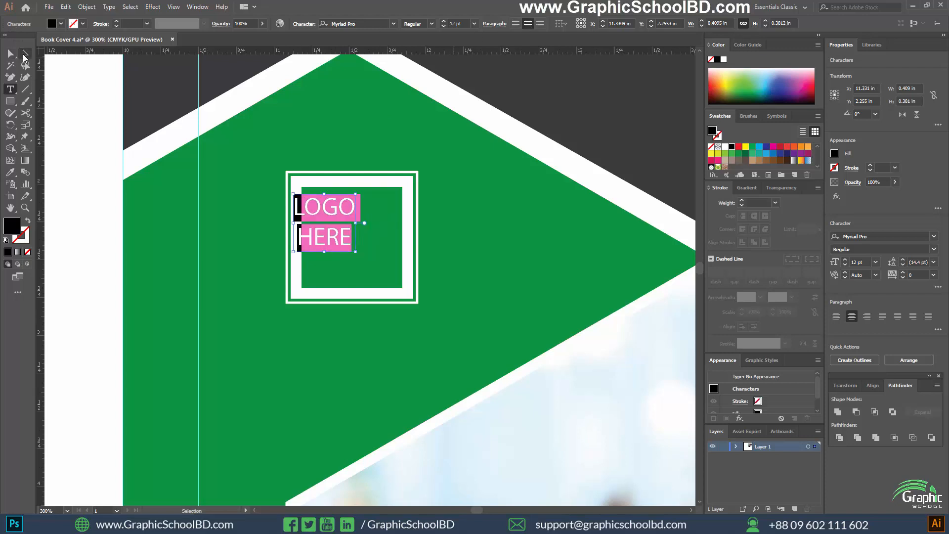
Enlarge the "LOGO HERE" text to about 15.9 pt, place it inside the inner square and fill it white.
click(23, 56)
drag(347, 249, 379, 267)
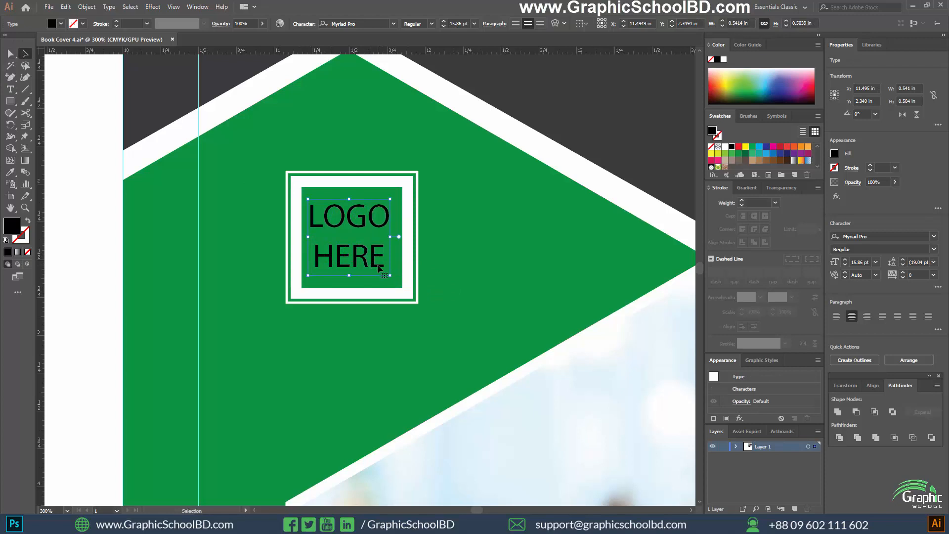
click(725, 147)
click(478, 265)
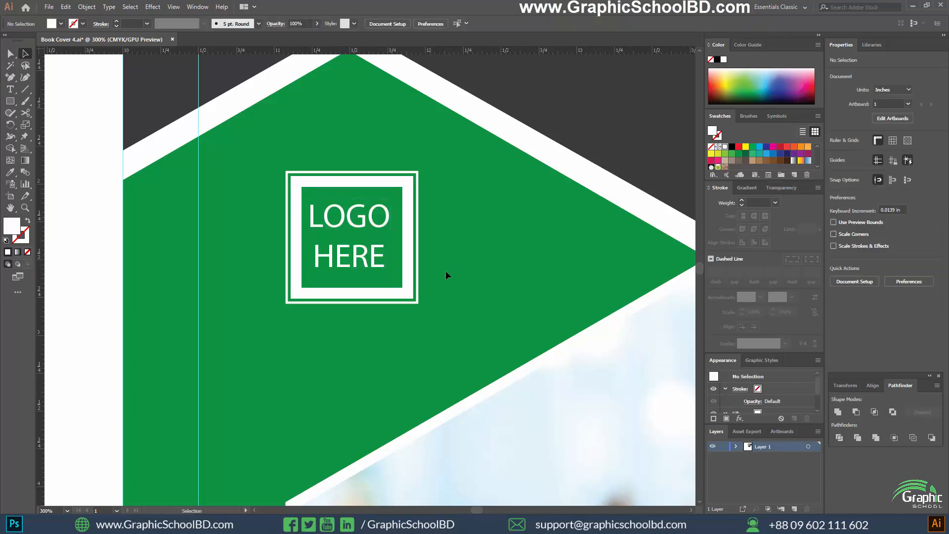
Align the horizontal centres of the "LOGO HERE" text and the white frame, and group them.
click(318, 194)
click(331, 23)
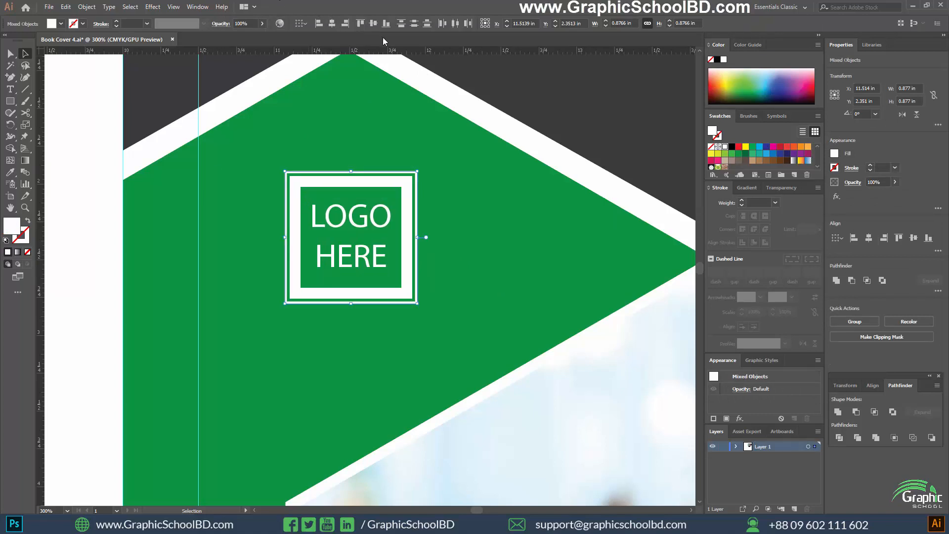
key(ctrl+g)
click(464, 256)
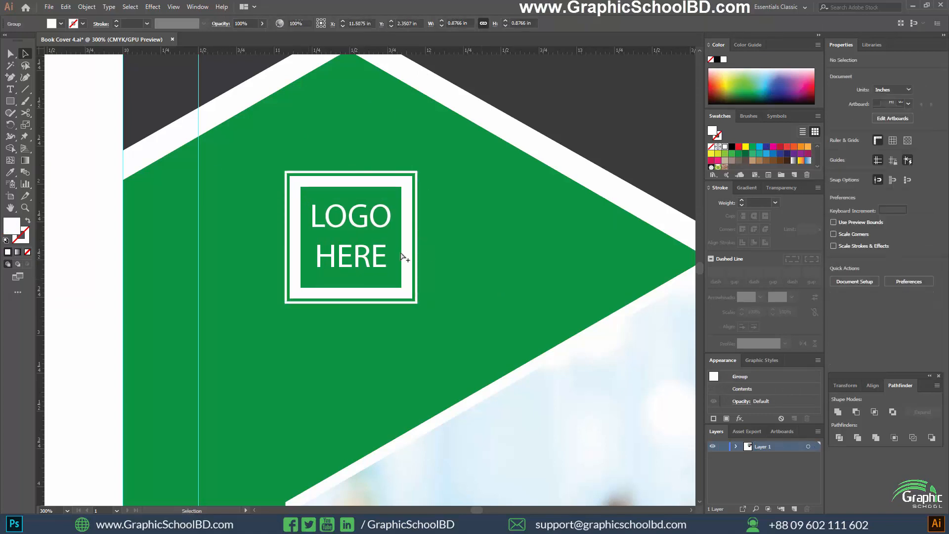
Examine the logo placeholder's size and placement within the overall front cover layout.
scroll(403, 254, down, 4)
drag(418, 263, 388, 211)
scroll(384, 217, down, 1)
scroll(528, 270, up, 1)
drag(560, 265, 556, 260)
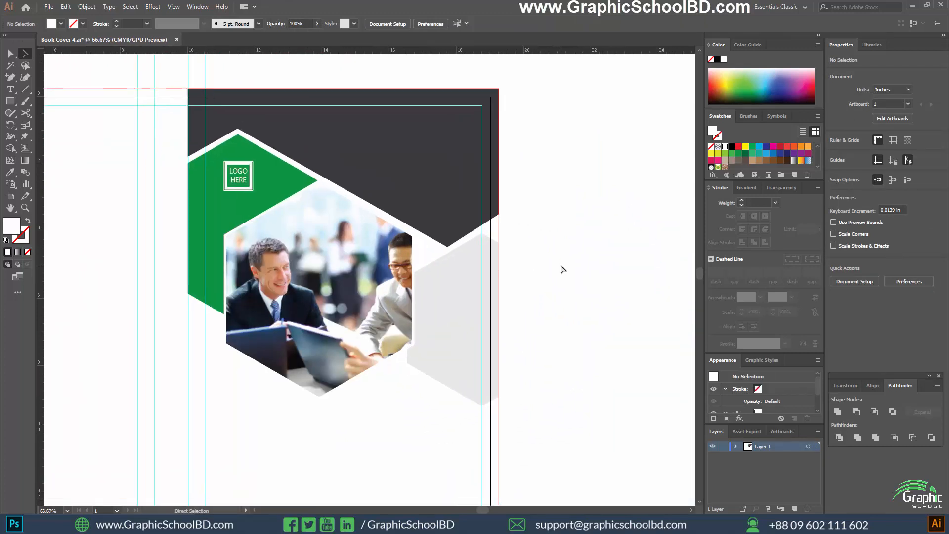
scroll(563, 270, down, 1)
scroll(563, 258, down, 1)
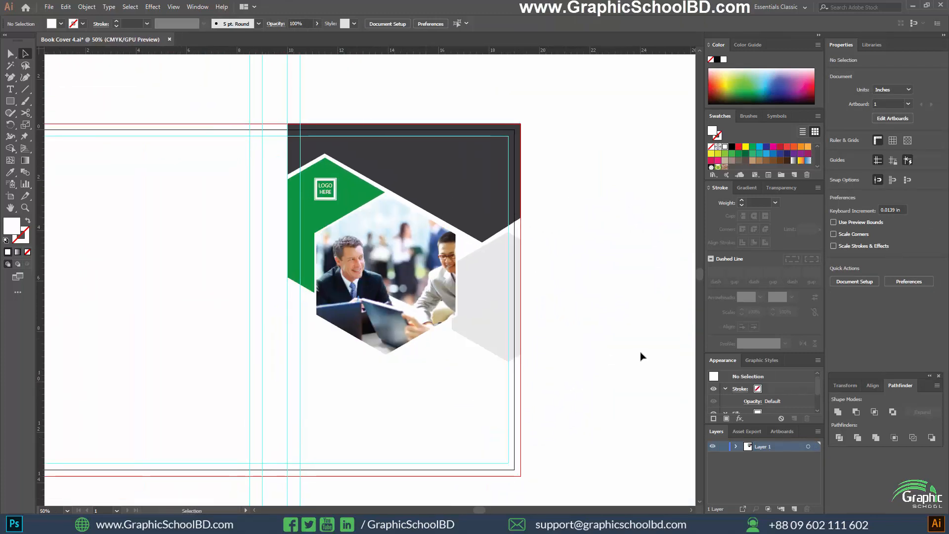
scroll(563, 371, down, 2)
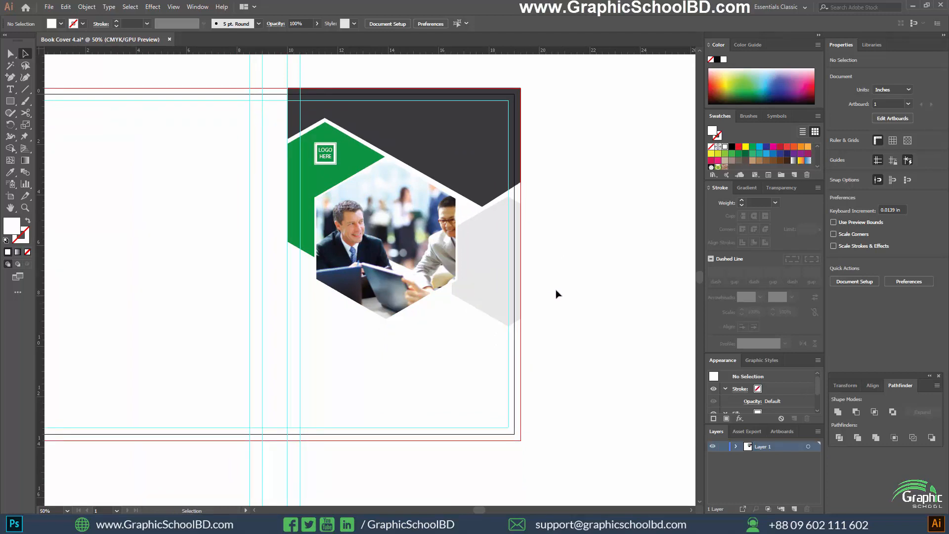
Add the title "BUSINESS FOR CREATIVE PEOPLE" on two centred lines below the photo hexagon.
key(t)
scroll(388, 369, up, 1)
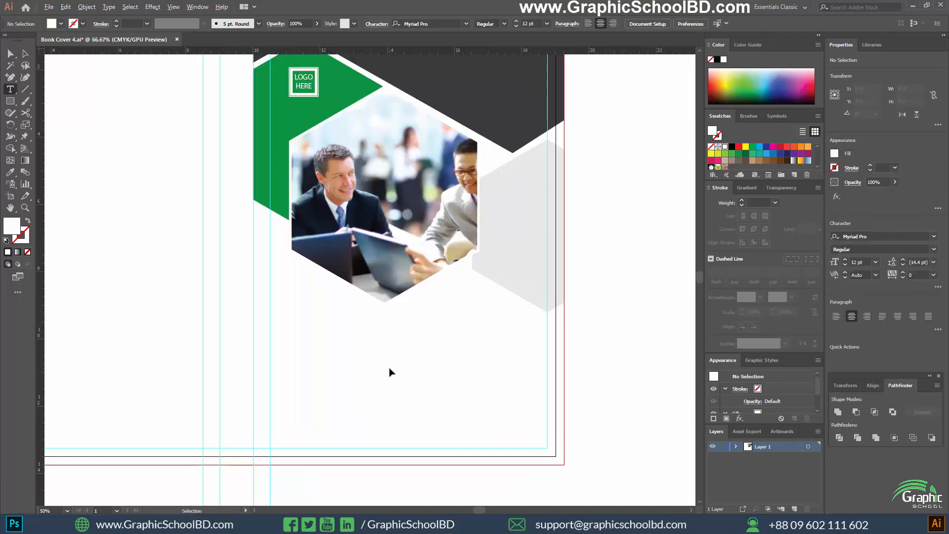
click(372, 338)
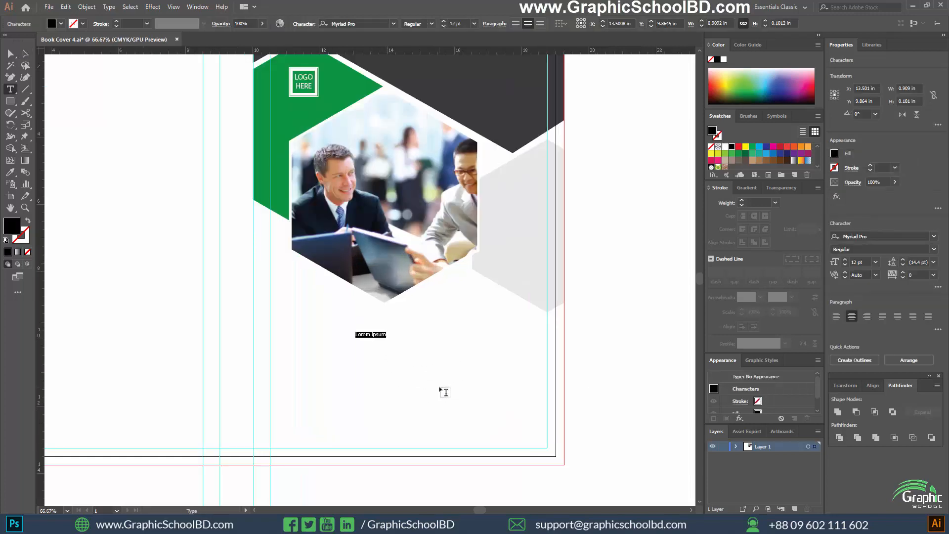
key(BackSpace)
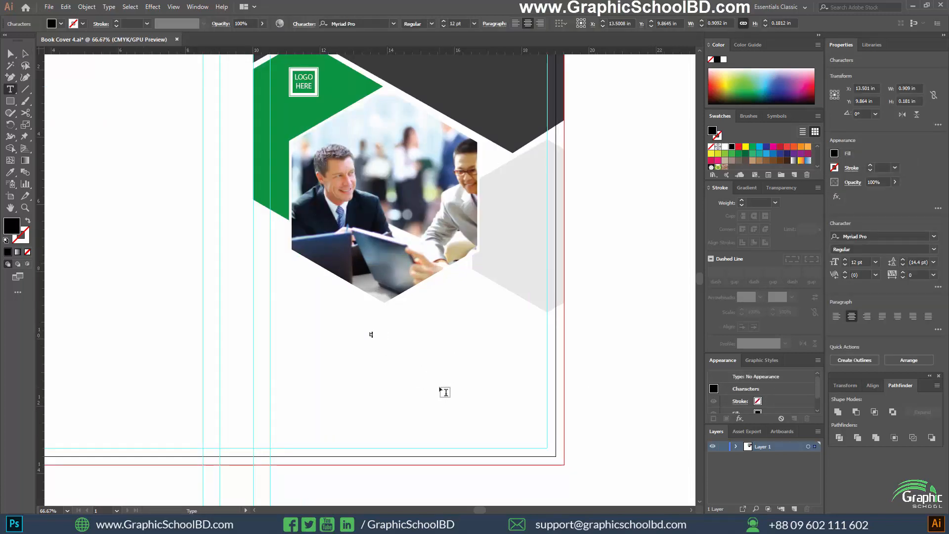
text(BUSINESS)
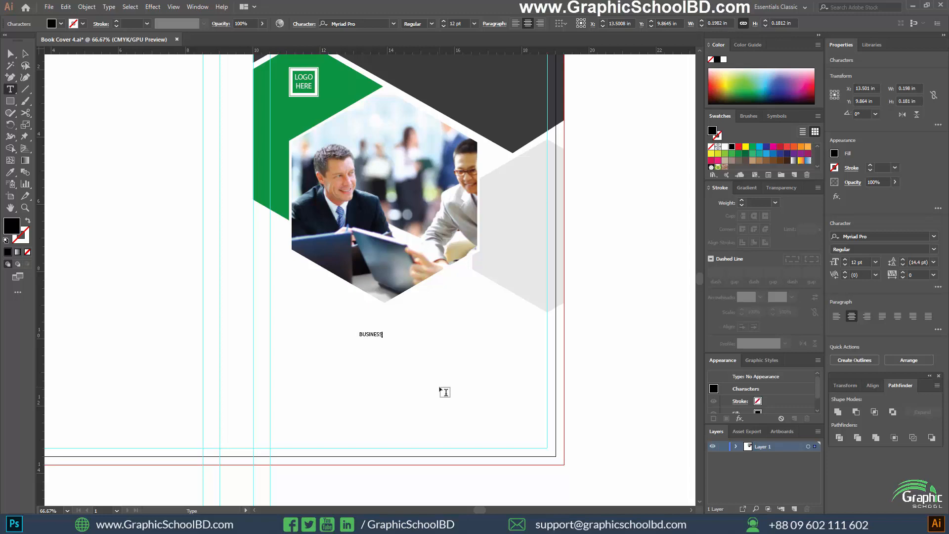
text( FOR )
text(CREATIVE PEOPL)
text(E)
Enlarge the title to about 69 pt, roughly 7.05 in wide, and position it below the photo hexagon.
click(25, 53)
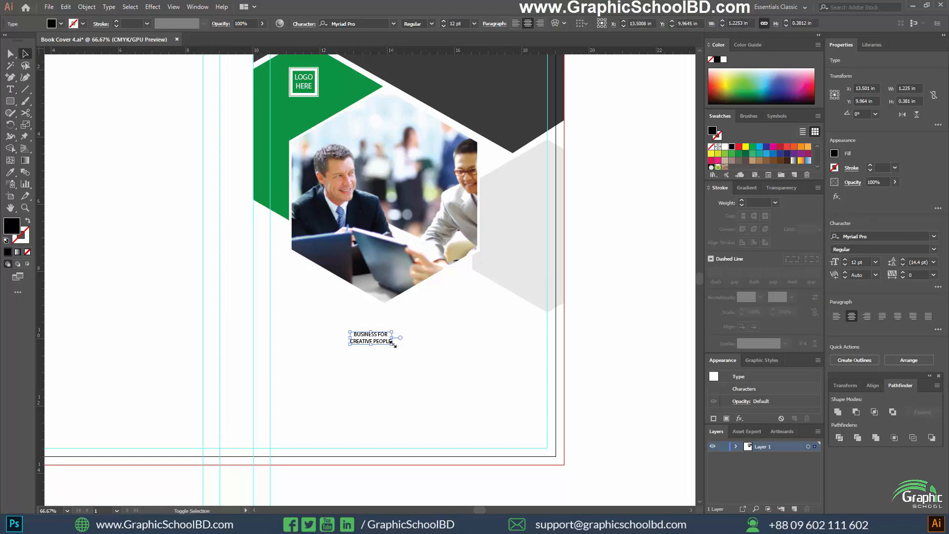
drag(394, 344, 537, 389)
drag(480, 373, 422, 368)
drag(477, 385, 527, 396)
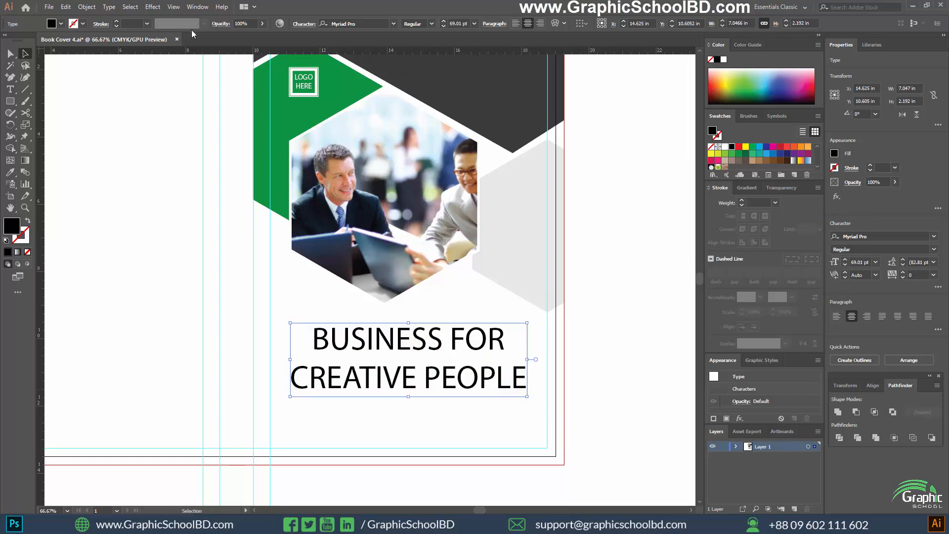
Set the title's font to Bebas Neue Bold.
click(382, 24)
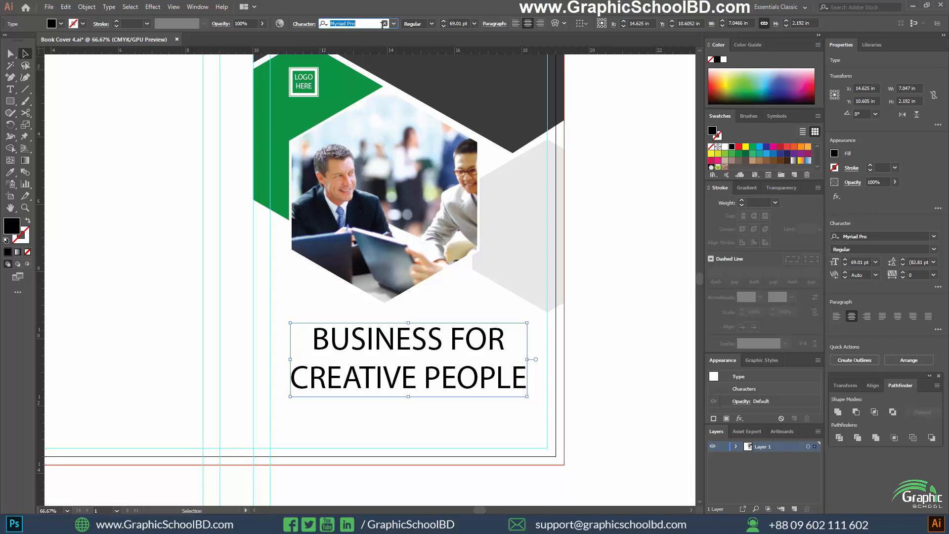
text(BASK)
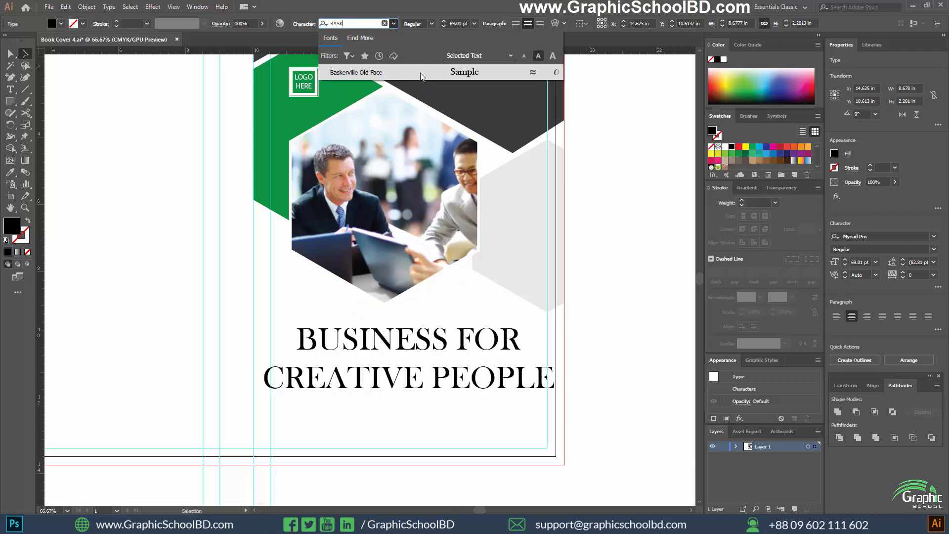
drag(353, 25, 302, 30)
text(BVEBU)
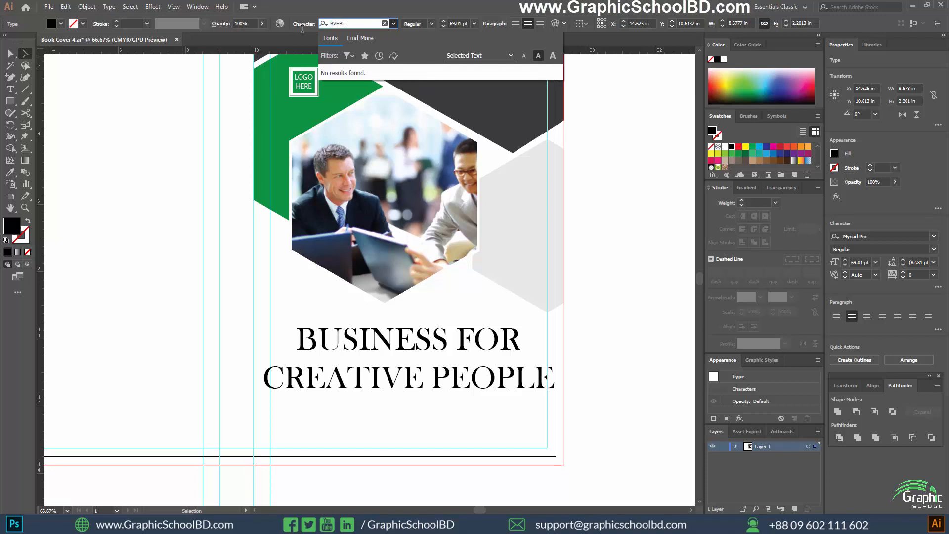
key(BackSpace)
key(BackSpace)
text(EB)
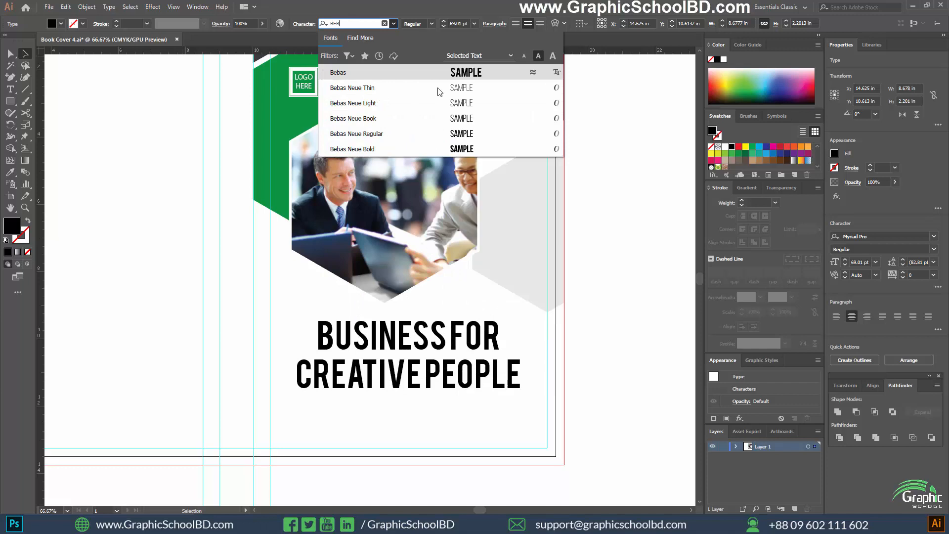
click(437, 149)
Enlarge the two-line title to about 79.5 pt, roughly 5.82 in wide, keeping it below the photo hexagon.
key(ctrl+t)
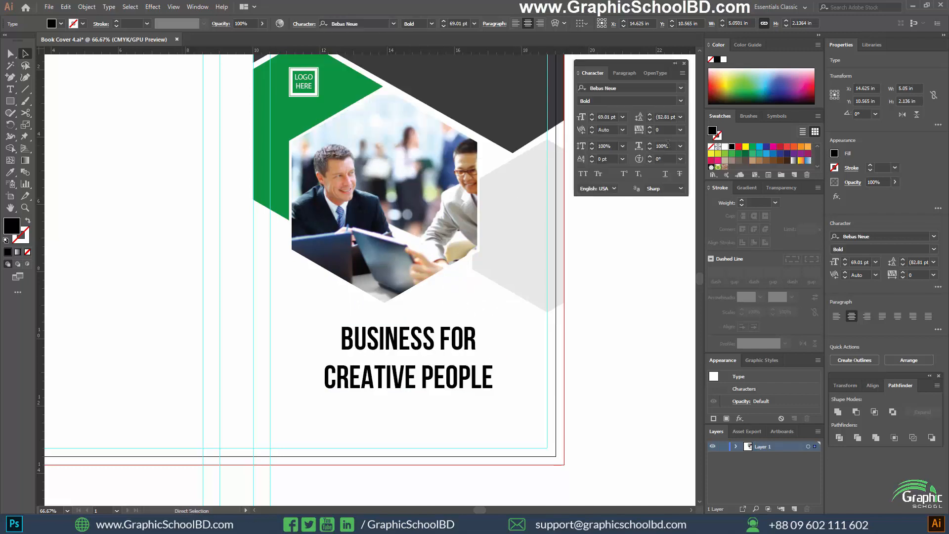
key(v)
mouse_move(498, 396)
mouse_down()
mouse_move(541, 409)
mouse_move(520, 395)
mouse_move(510, 405)
mouse_up()
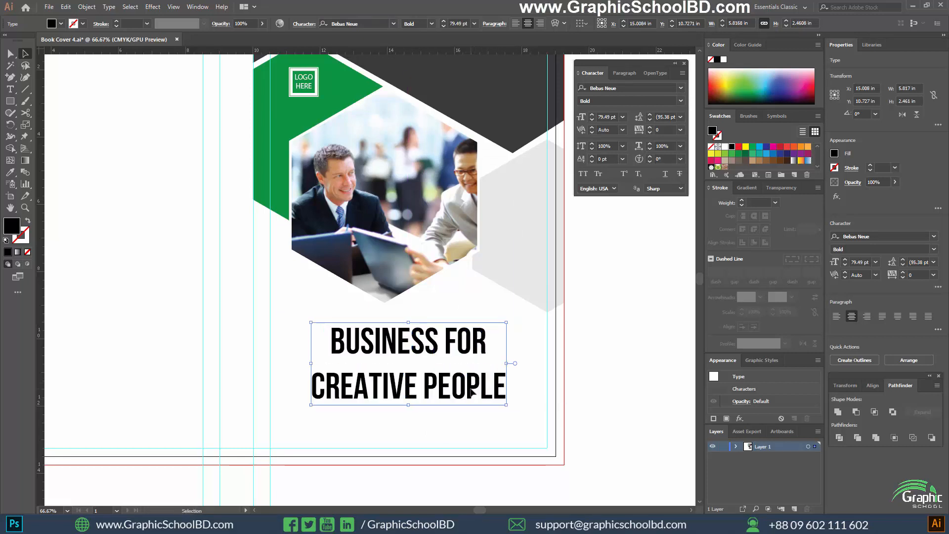
Tighten the title's line spacing by setting its leading to 71 pt.
click(668, 117)
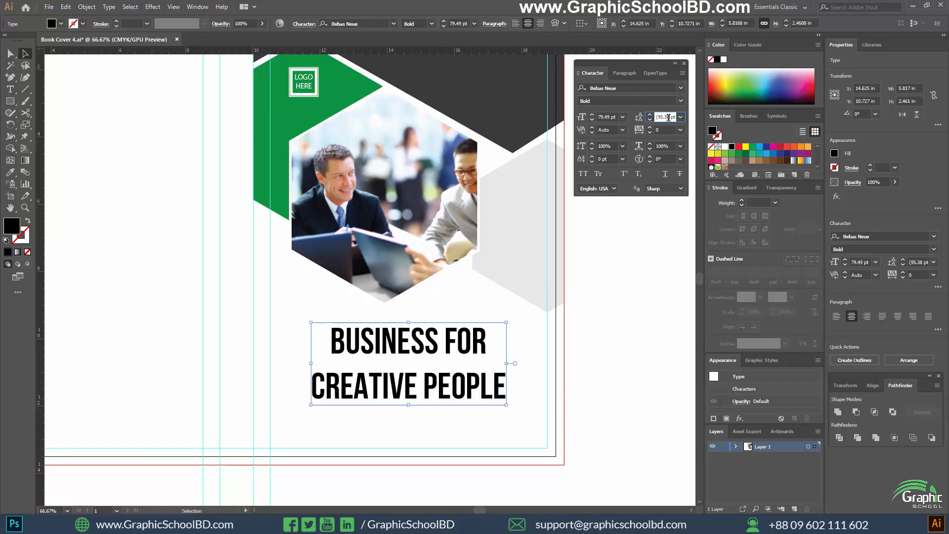
text(74)
key(Return)
text(71)
key(Return)
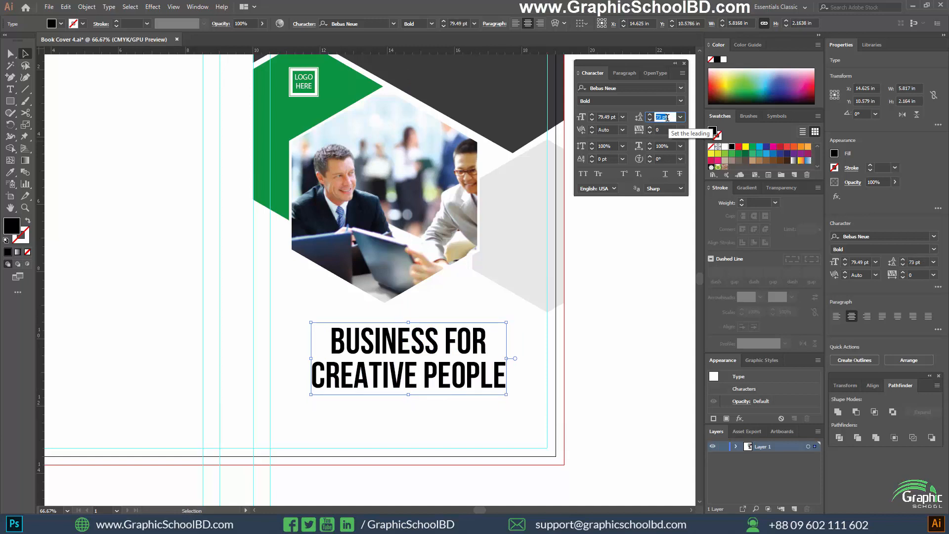
scroll(516, 393, up, 2)
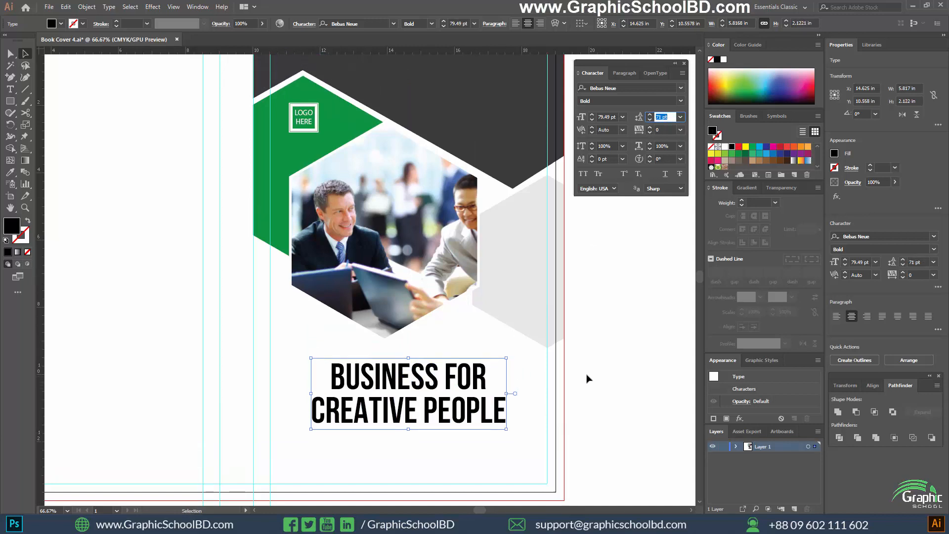
click(51, 159)
Colour the title's second line, "CREATIVE PEOPLE", with the green swatch.
click(14, 92)
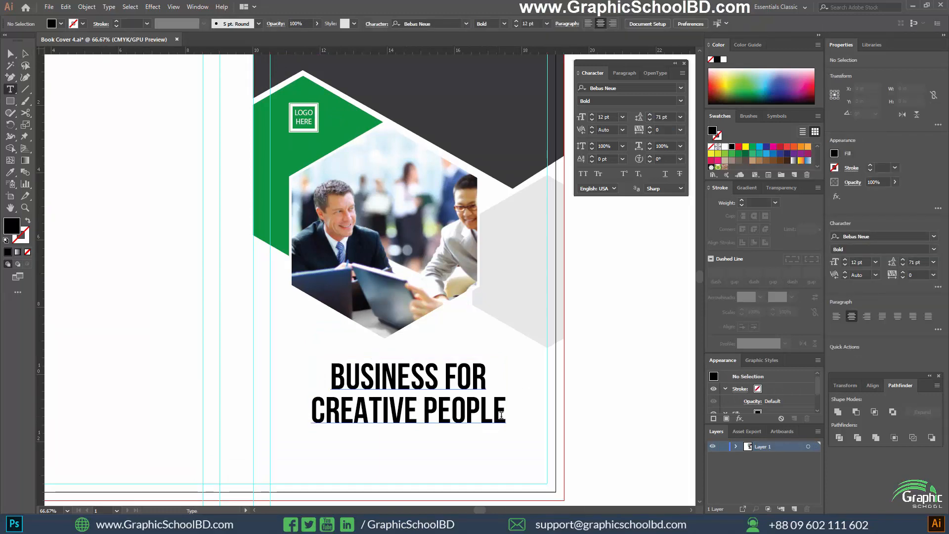
triple_click(391, 414)
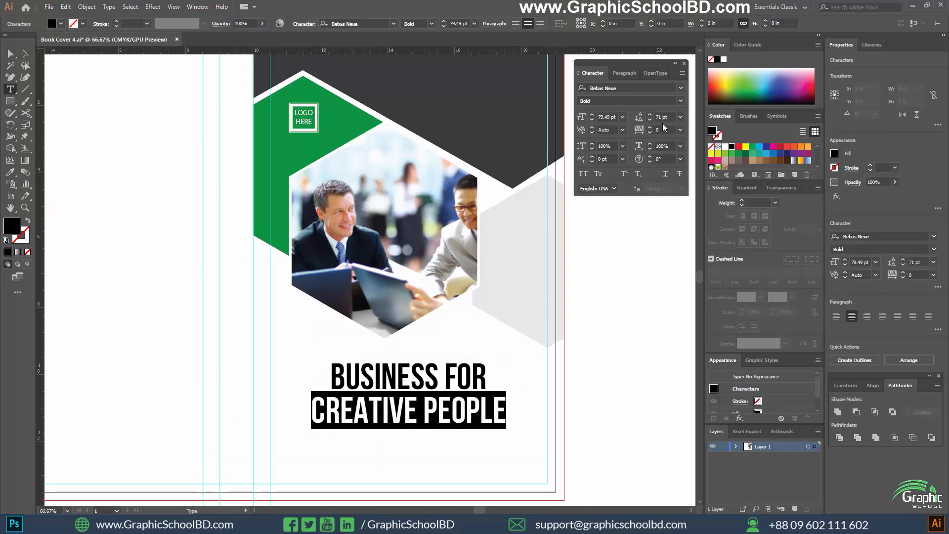
click(754, 147)
click(445, 400)
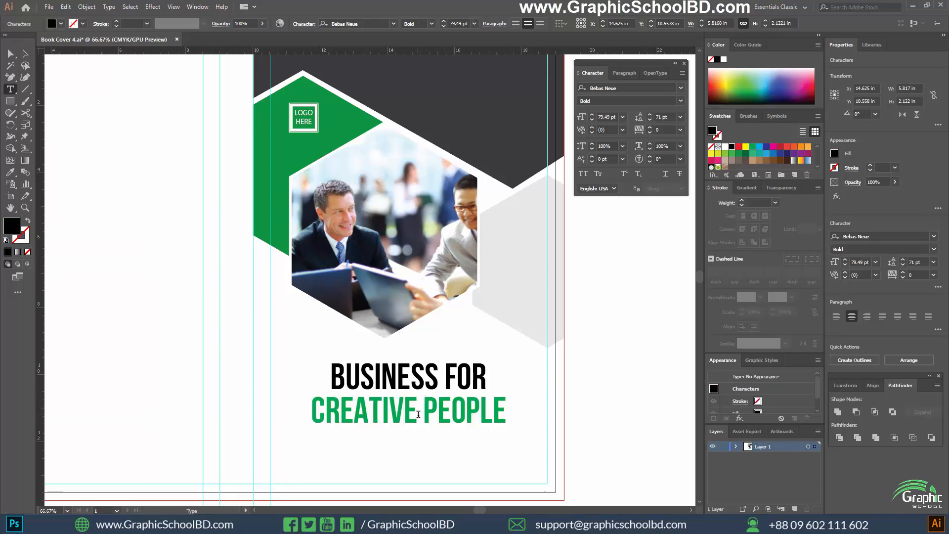
click(26, 54)
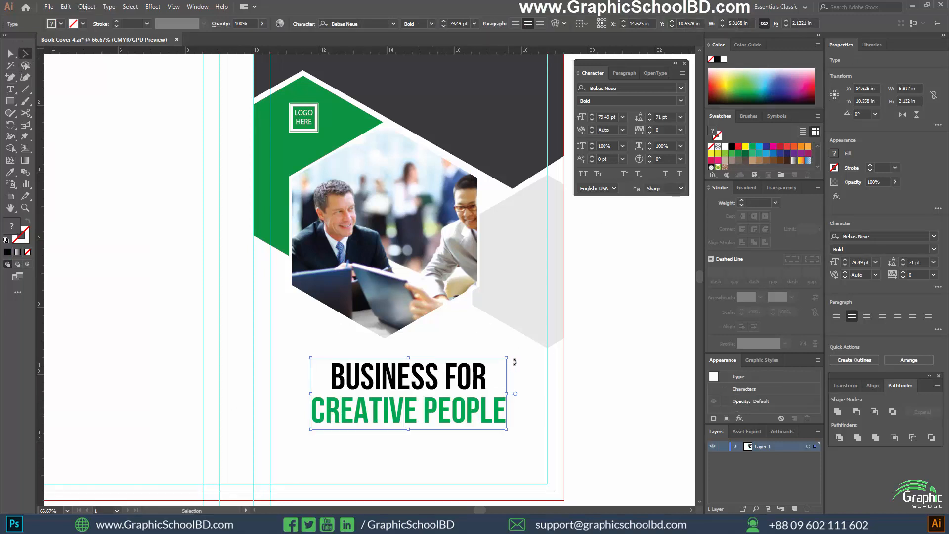
Try the Thin font style on the title's green second line.
double_click(434, 411)
triple_click(433, 412)
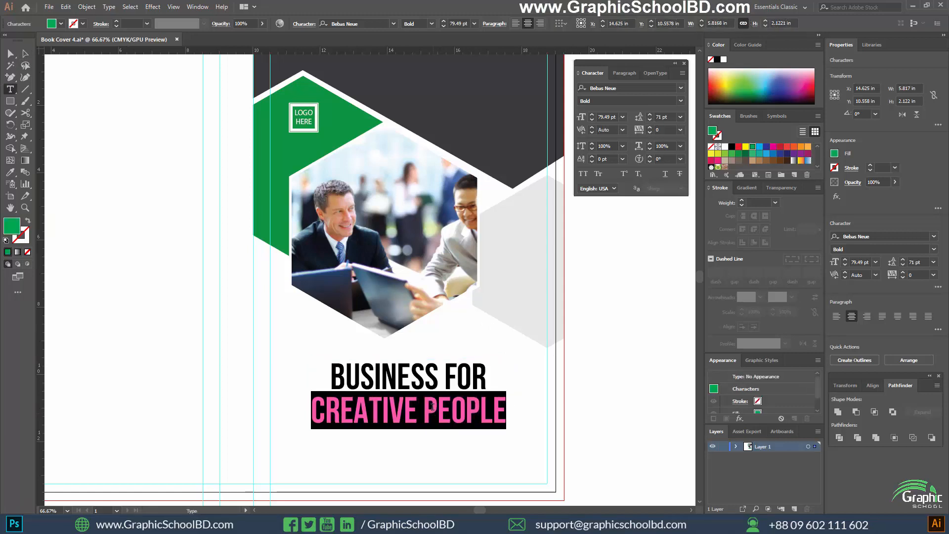
click(430, 24)
click(418, 35)
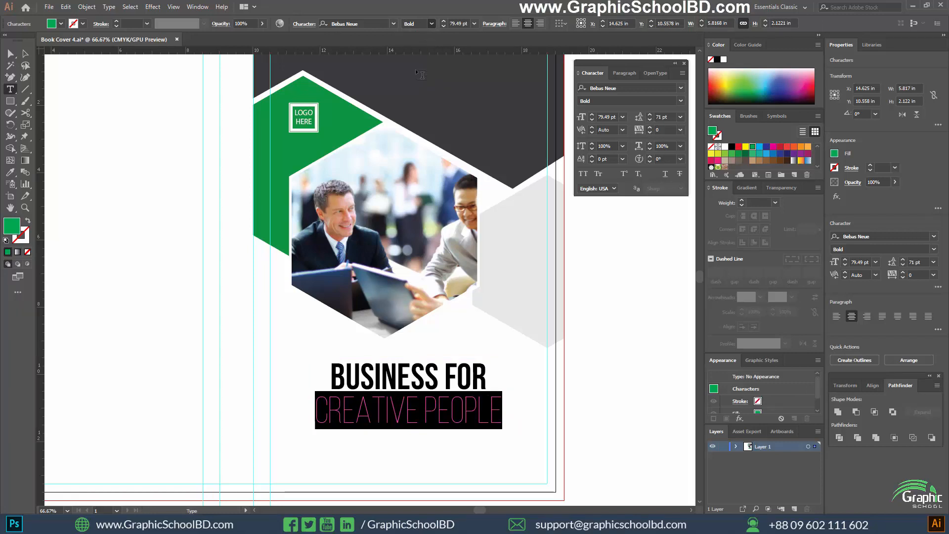
click(483, 438)
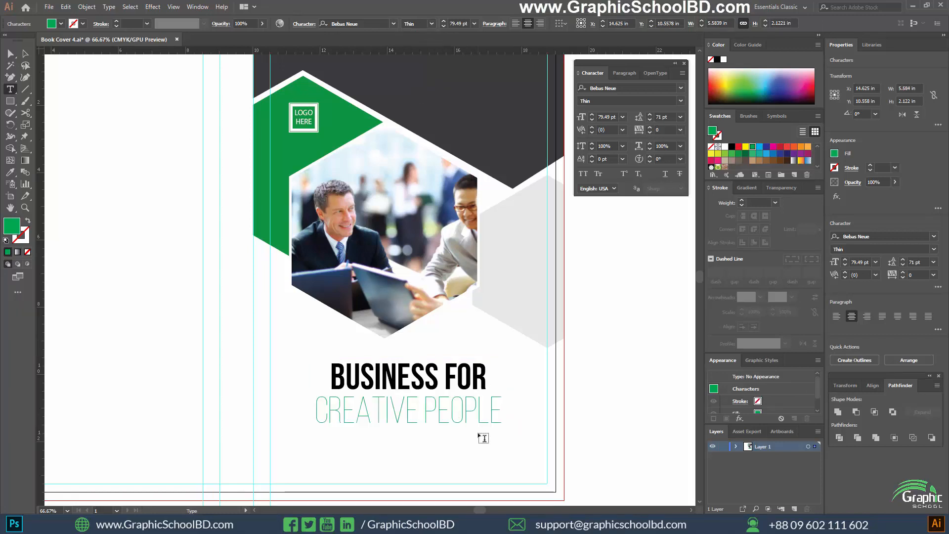
Set the font style of the "CREATIVE PEOPLE" line to Light and deselect the title.
triple_click(440, 407)
click(431, 24)
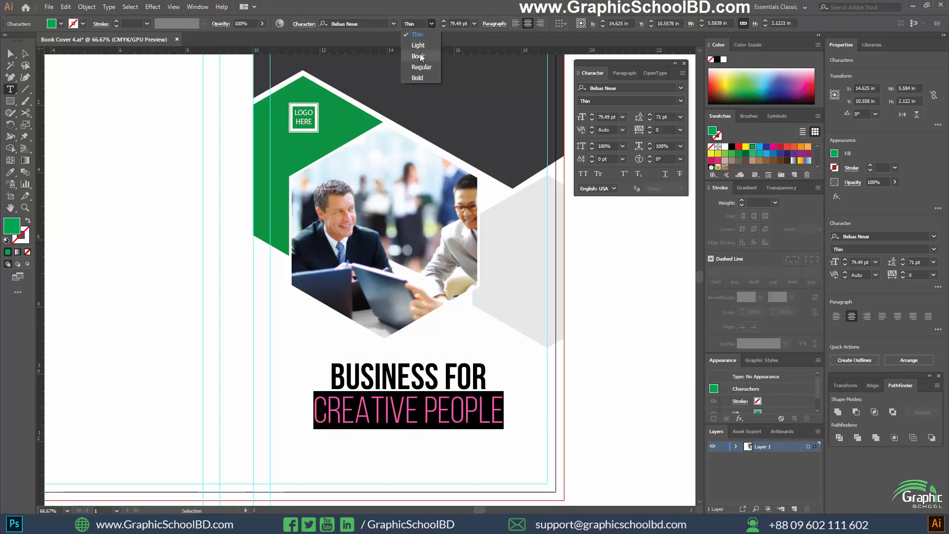
click(418, 43)
click(430, 414)
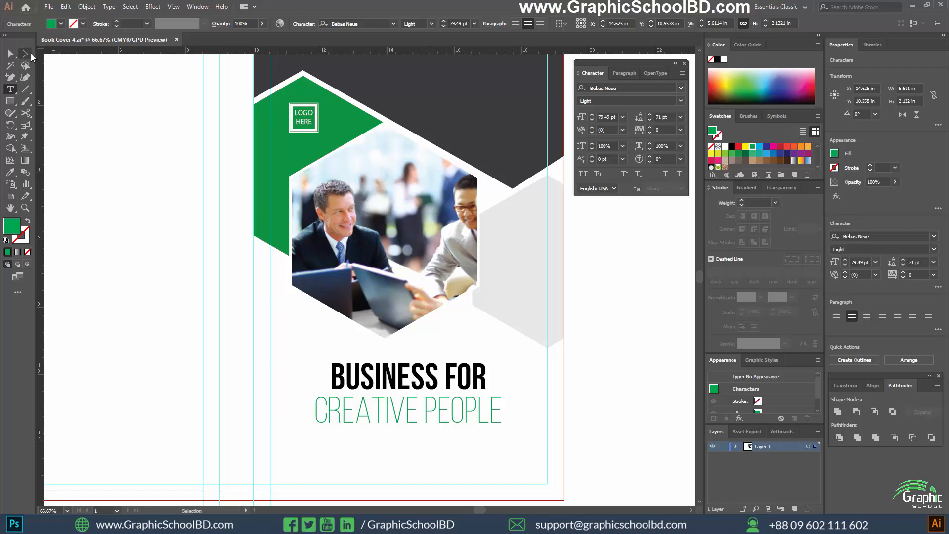
click(25, 53)
click(600, 403)
Add the author's name as a text line below the title and enlarge it to about 31 pt, roughly 1.71 in wide.
scroll(477, 374, down, 3)
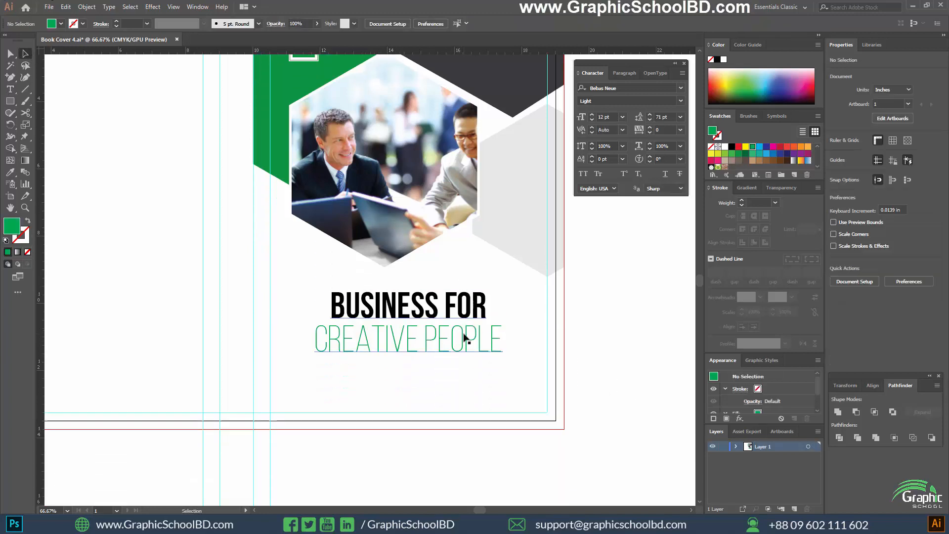
key(t)
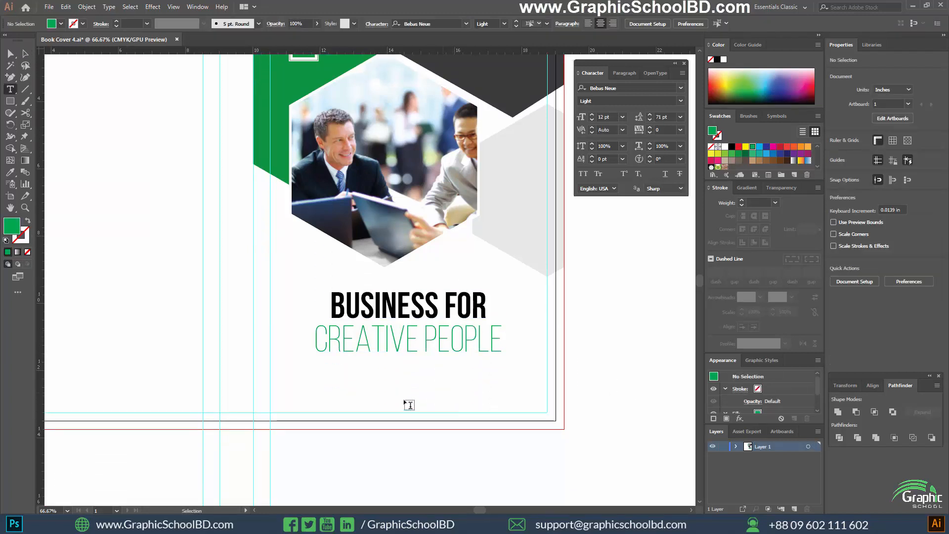
click(390, 390)
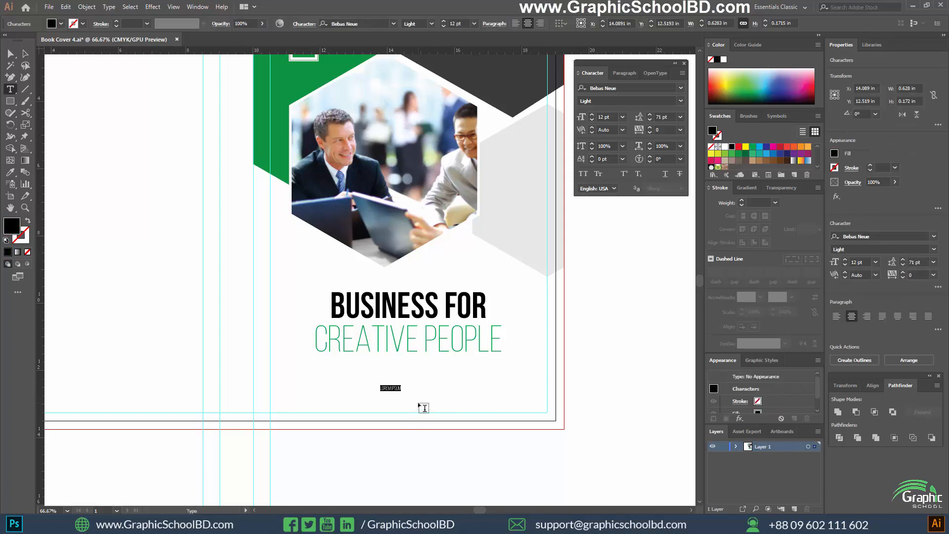
text(MEME)
click(11, 53)
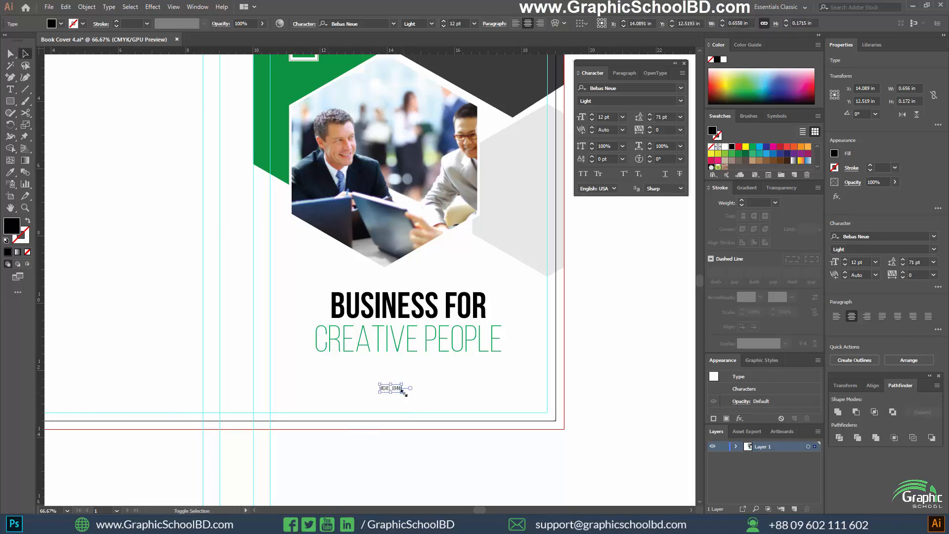
drag(402, 392, 418, 405)
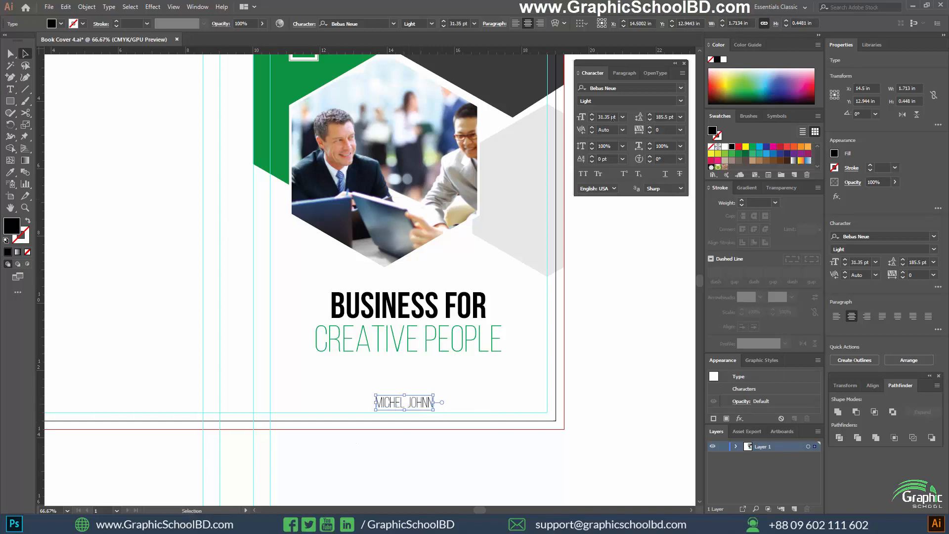